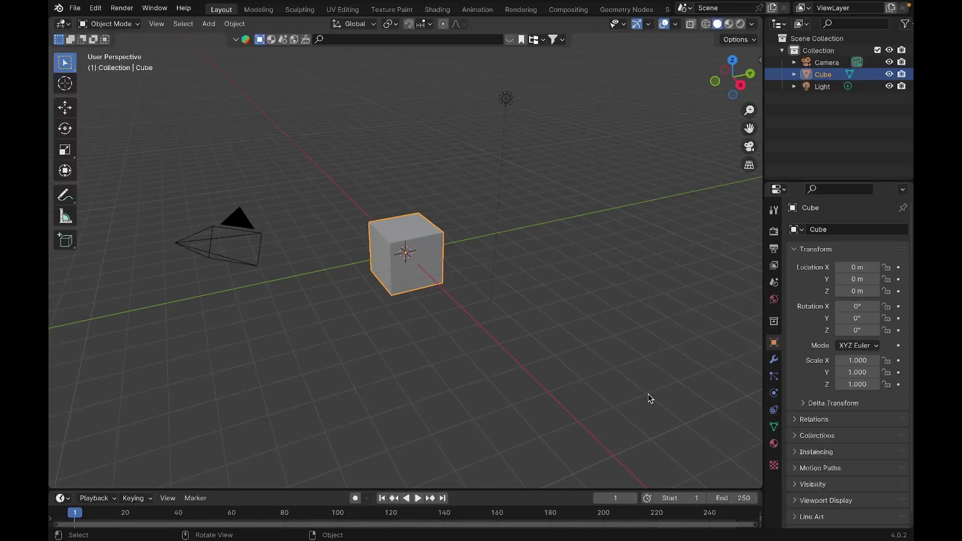
Delete all the default objects from the scene
key("a")
key("x")
left_click(590, 364)
key("shift+a")
key("Escape")
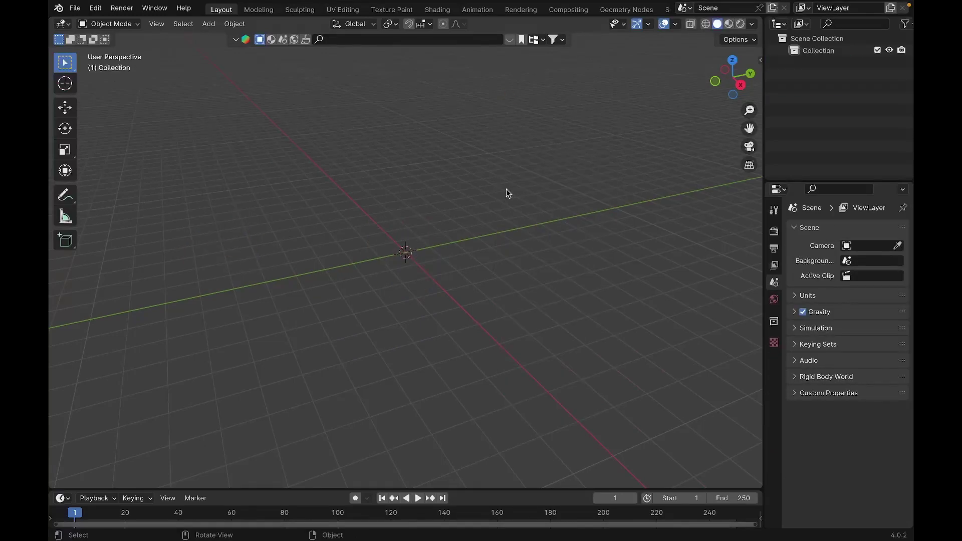
Add a torus mesh at the world origin with a major radius of 4 m
key("shift+a")
mouse_move(483, 48)
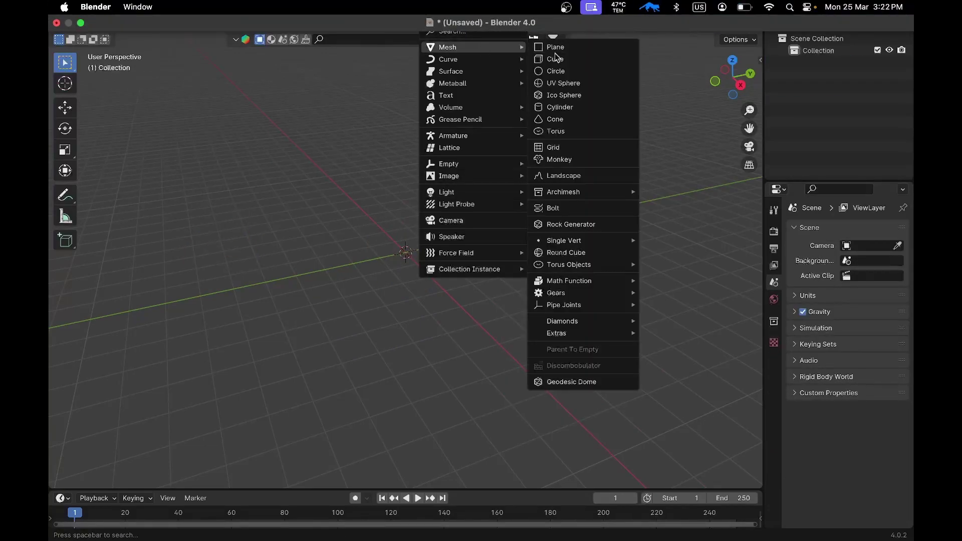
left_click(557, 131)
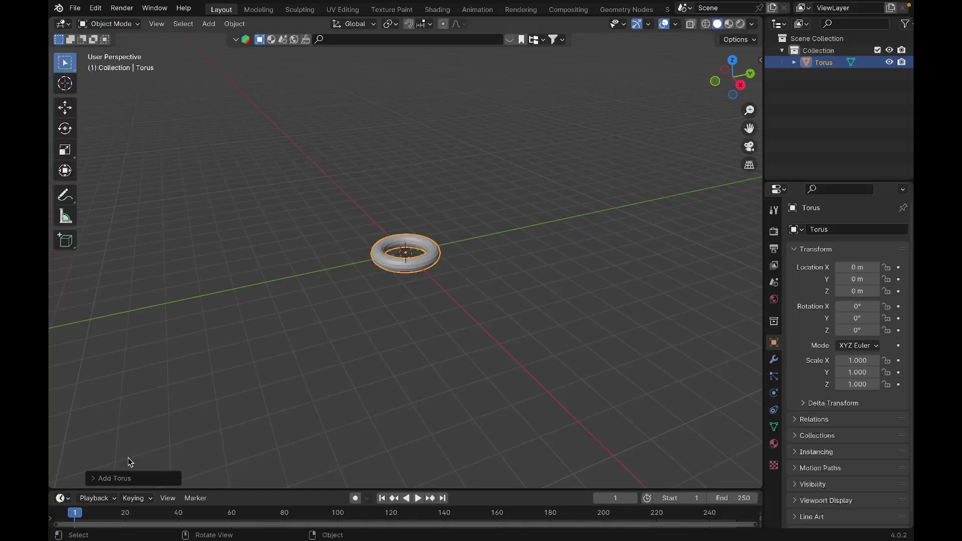
left_click(105, 477)
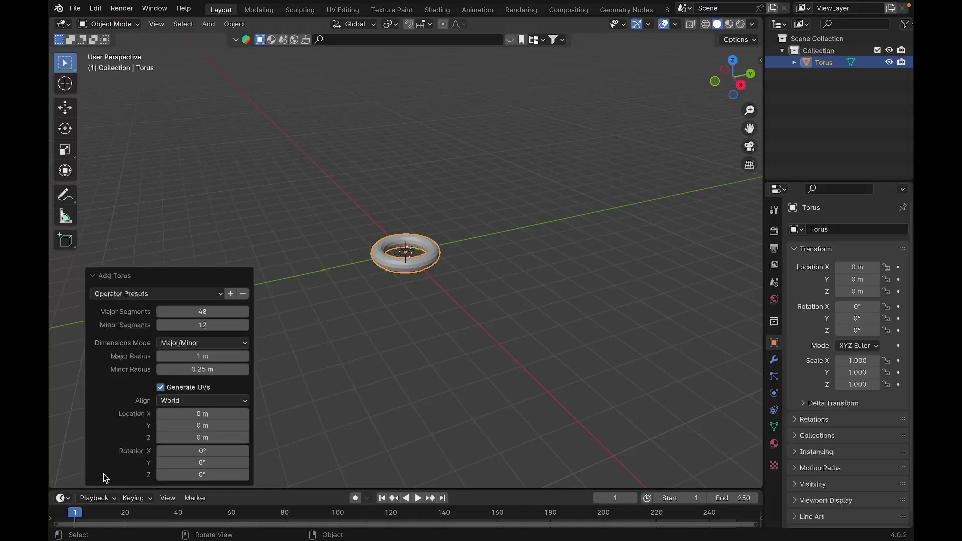
left_click(205, 358)
type("4")
key("Return")
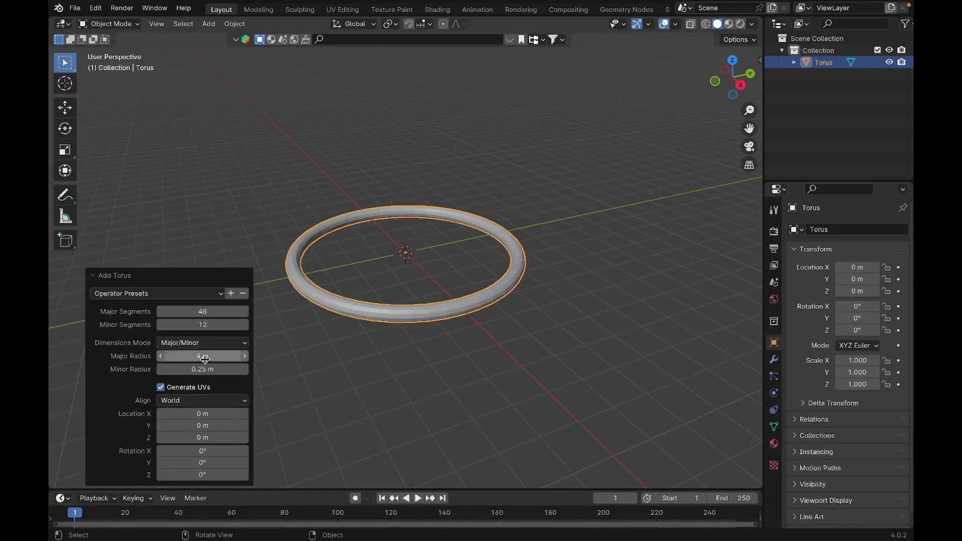
Set the torus's minor radius to 0.15 m
left_click(203, 369)
key("BackSpace")
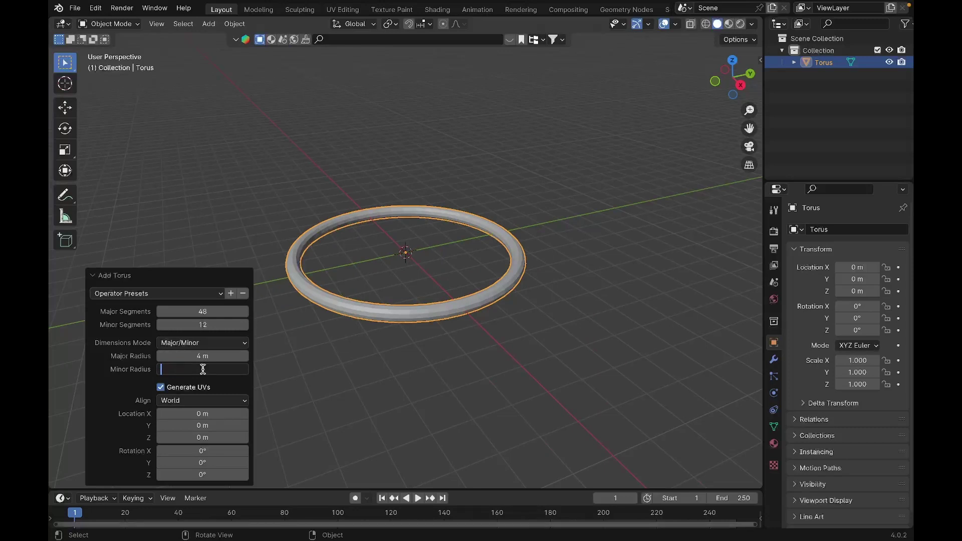
type(".15")
key("Return")
middle_click_drag(412, 282, 422, 289)
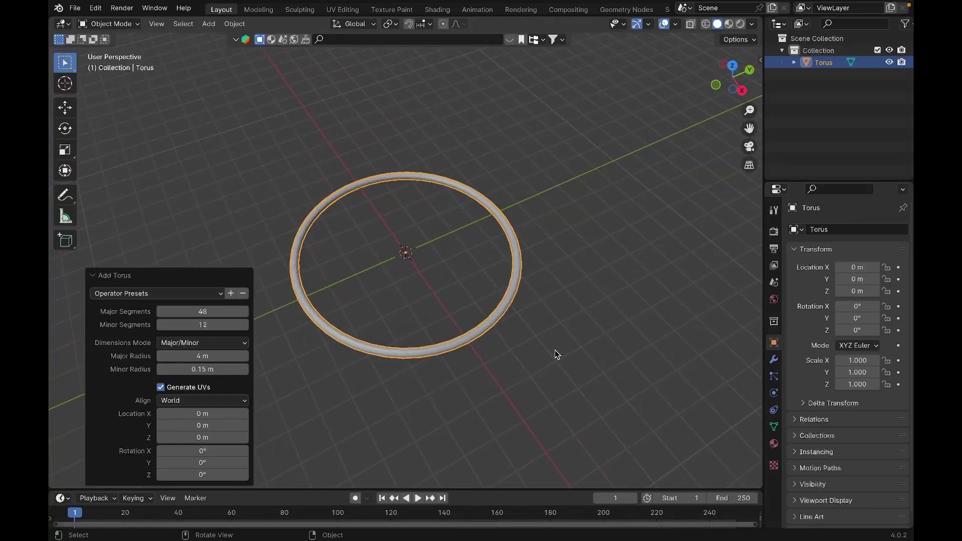
Add a second torus inside the first one with a major radius of 3 m
key("shift+a")
mouse_move(521, 307)
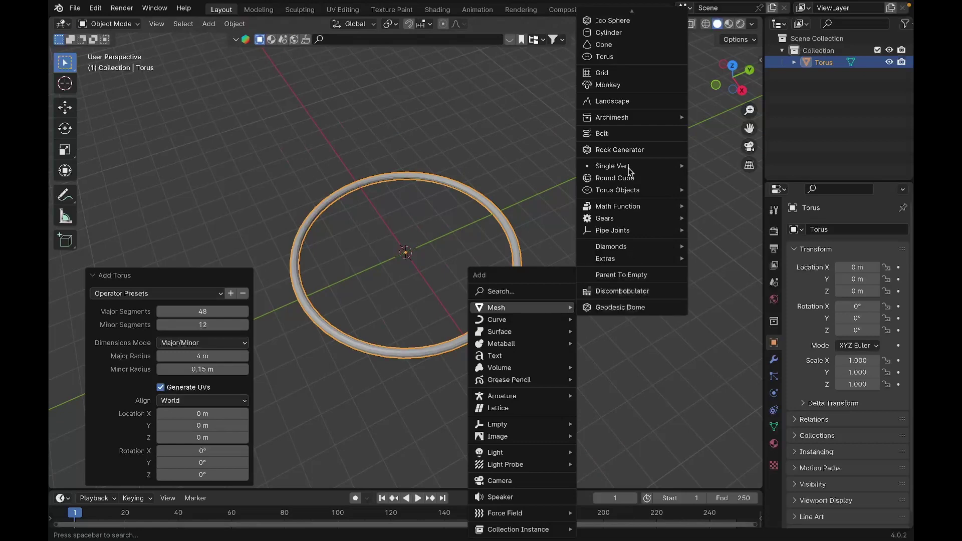
left_click(607, 56)
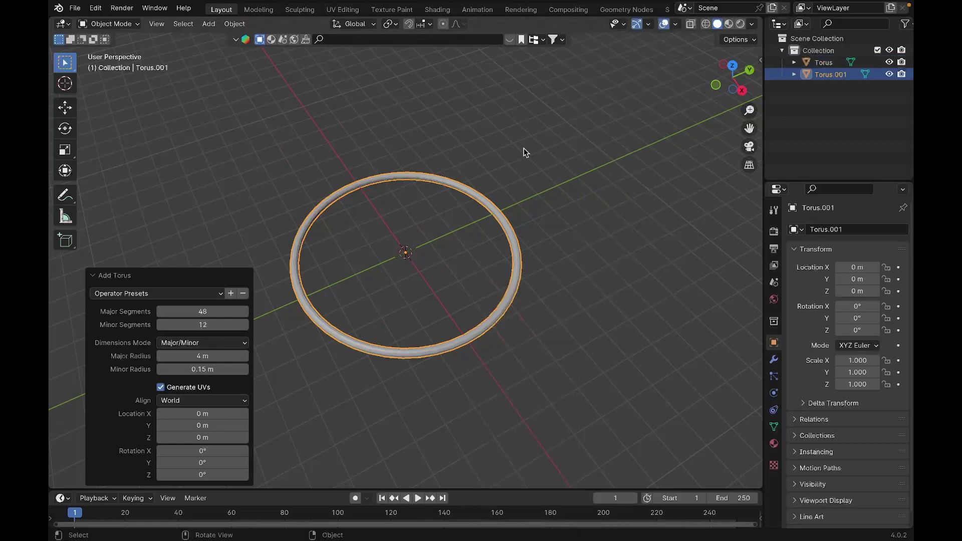
double_click(218, 354)
type("3")
key("Return")
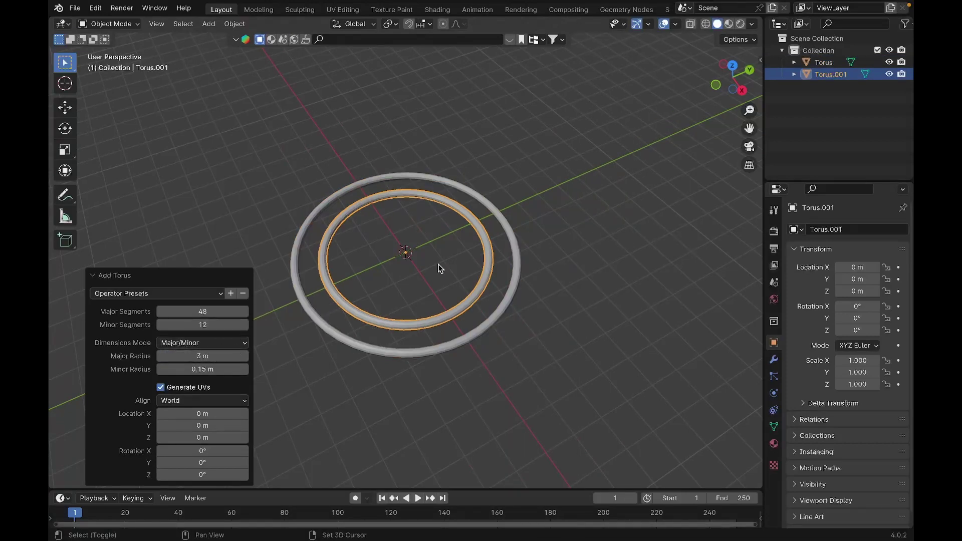
Add a third, innermost torus with a major radius of 2 m and leave all the rings deselected
key("shift+a")
mouse_move(438, 267)
left_click(503, 342)
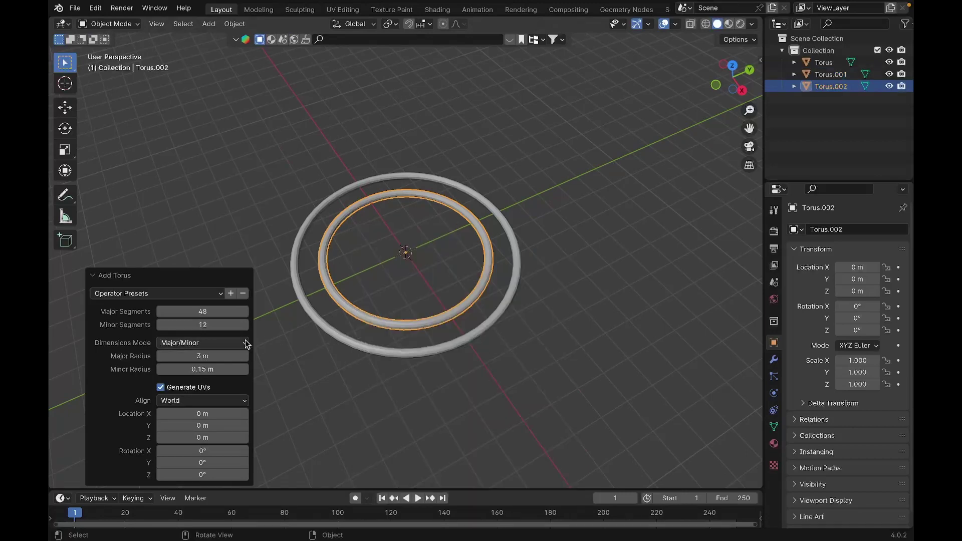
double_click(219, 356)
type("2")
key("Return")
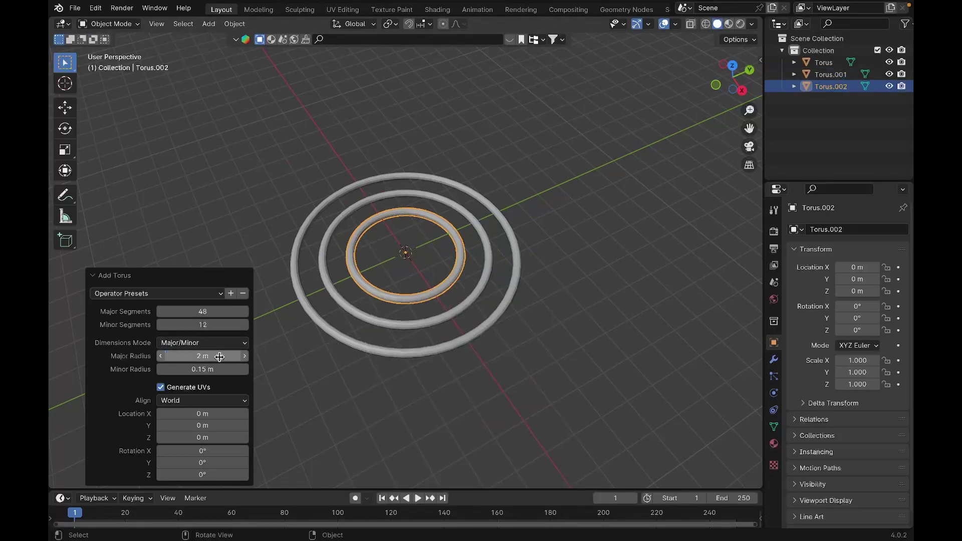
middle_click_drag(541, 217, 542, 195)
left_click(542, 189)
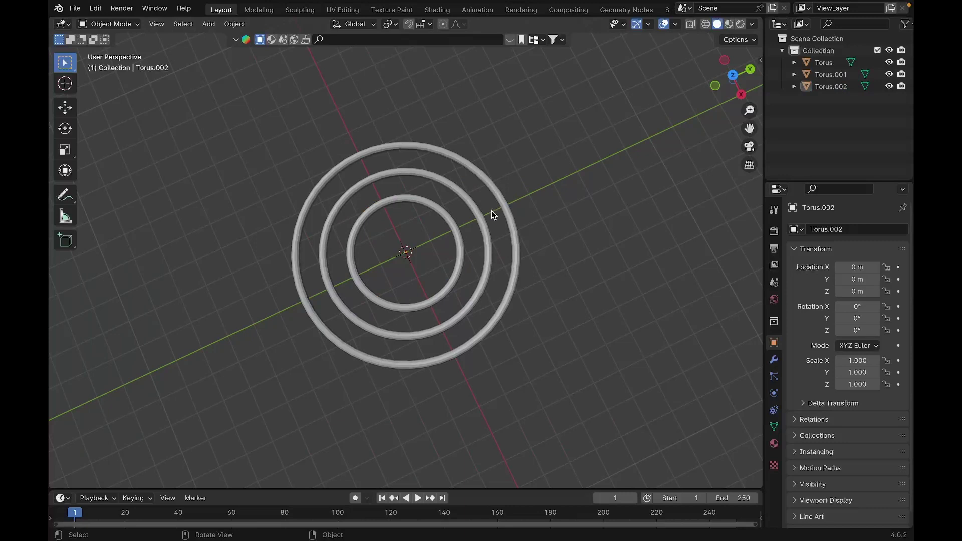
left_click_drag(491, 211, 424, 274)
left_click(557, 216)
Import the SVG file apple-black-logo-svgrepo-com.svg from the Downloads folder
key("F4")
mouse_move(555, 214)
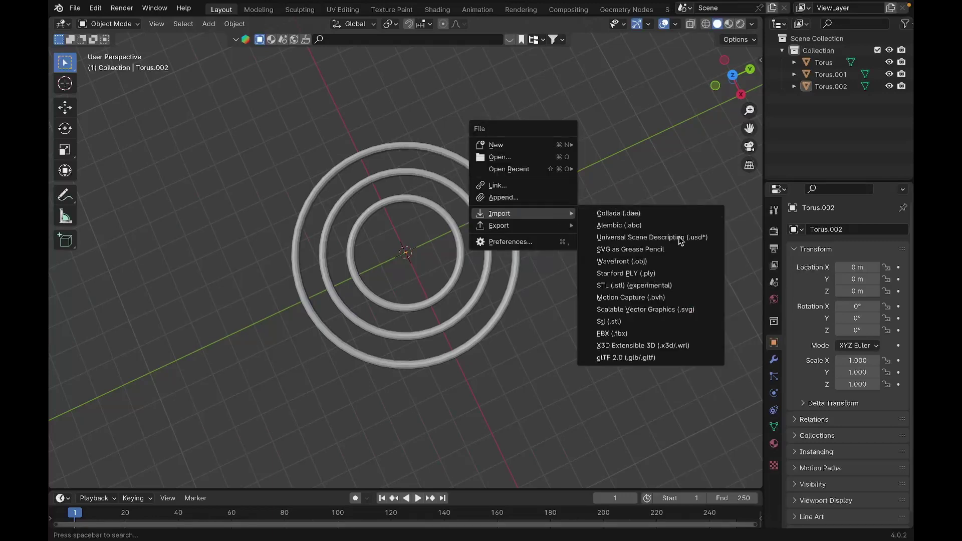
left_click(668, 309)
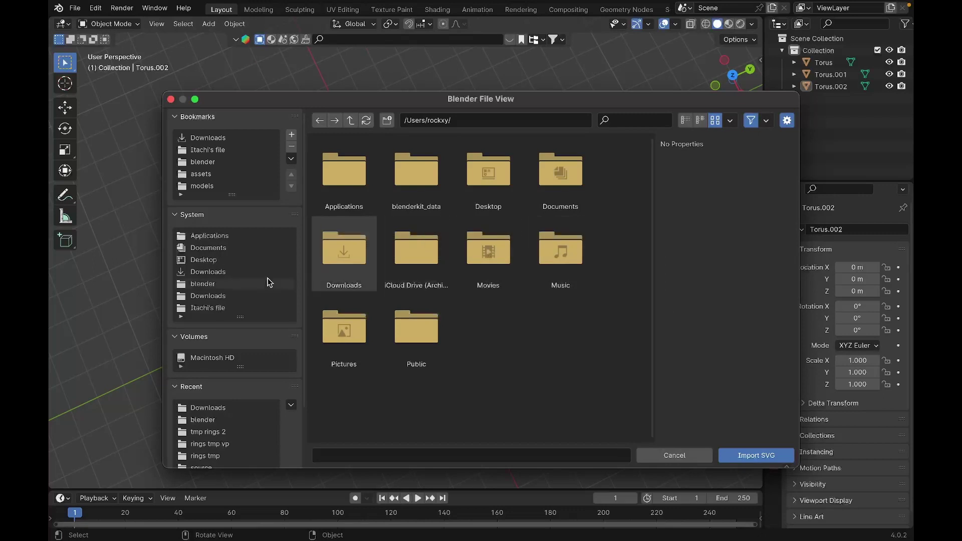
left_click(223, 297)
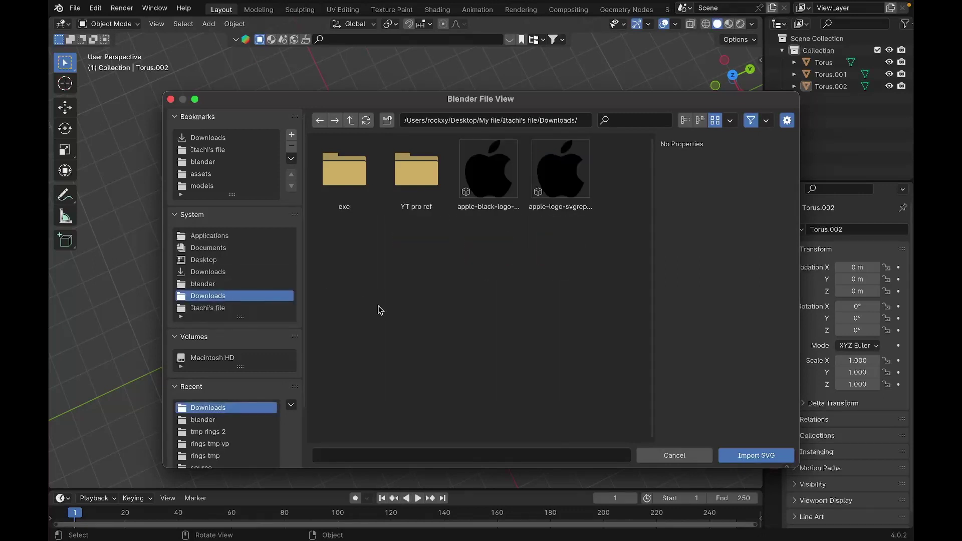
left_click(507, 182)
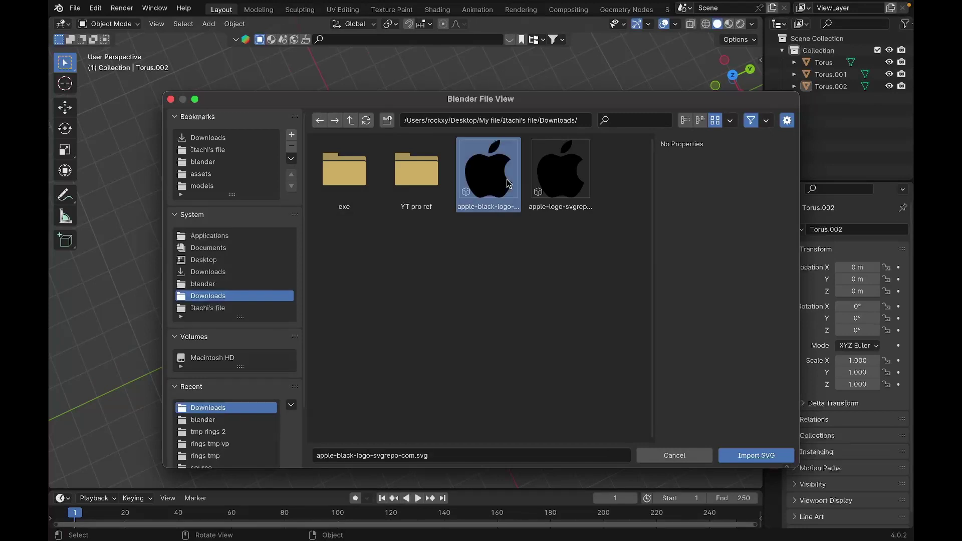
left_click(739, 459)
key("F4")
mouse_move(606, 364)
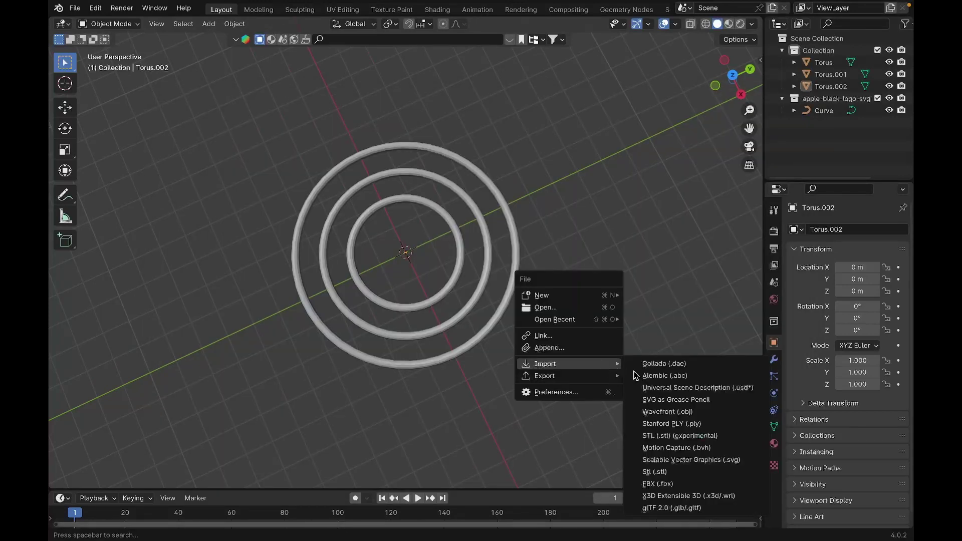
key("Escape")
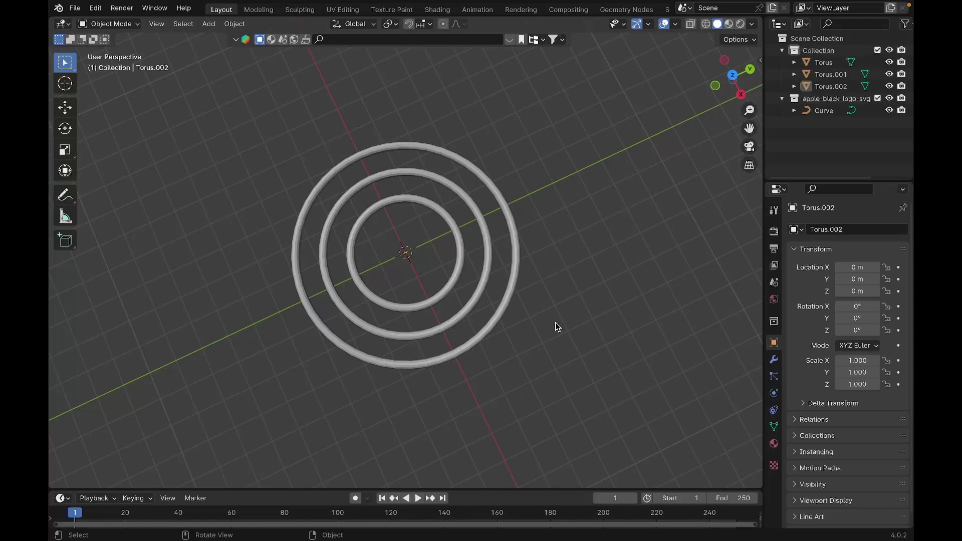
Select only the tiny imported Apple logo curve at the centre of the rings and frame it
scroll(557, 327, "up", 1)
left_click_drag(393, 239, 419, 266)
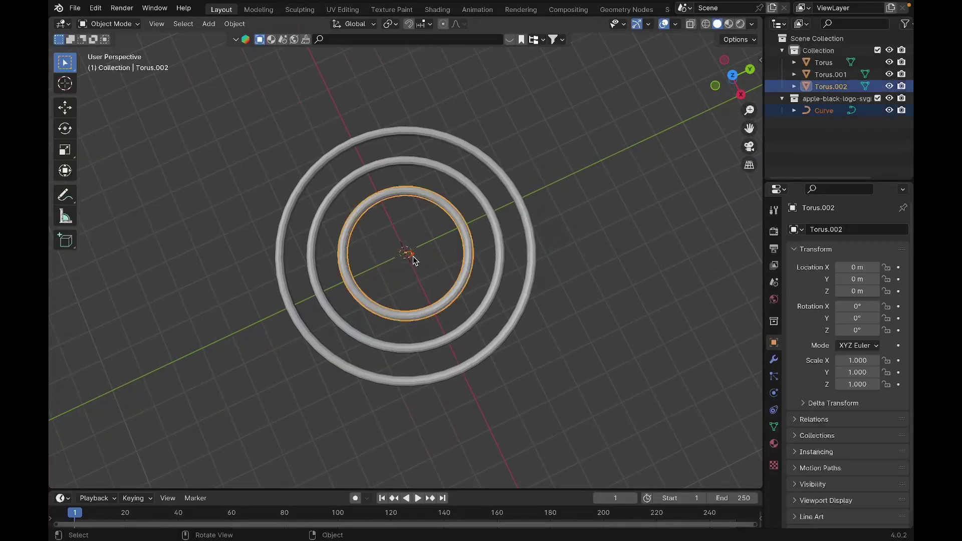
left_click(412, 257)
key("KP_Decimal")
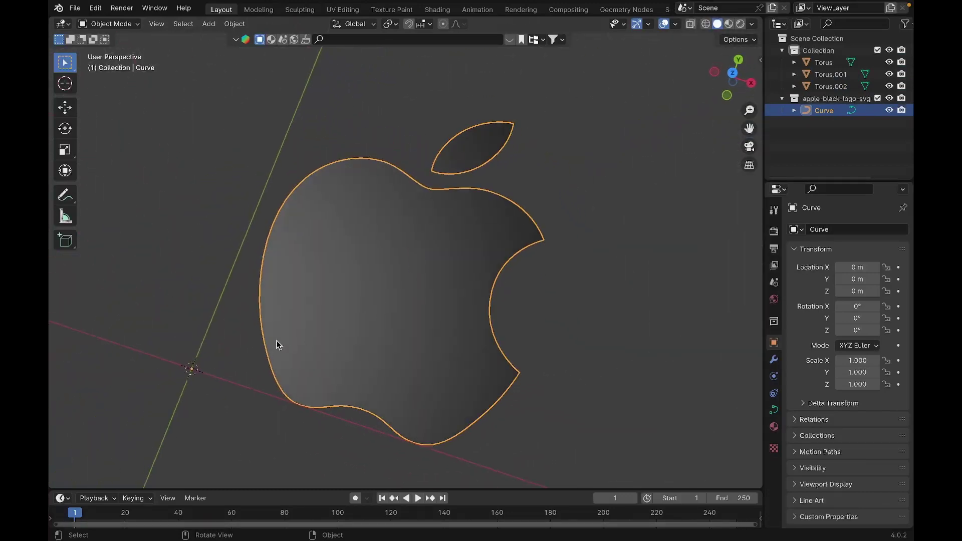
mouse_move(184, 362)
left_mouse_down()
mouse_move(218, 380)
mouse_move(193, 357)
mouse_move(226, 379)
left_mouse_up()
left_click_drag(389, 283, 389, 288)
right_click_drag(390, 292, 393, 281)
mouse_move(218, 379)
right_mouse_down()
mouse_move(189, 376)
mouse_move(194, 360)
mouse_move(203, 373)
right_mouse_up()
scroll(300, 389, "down", 1)
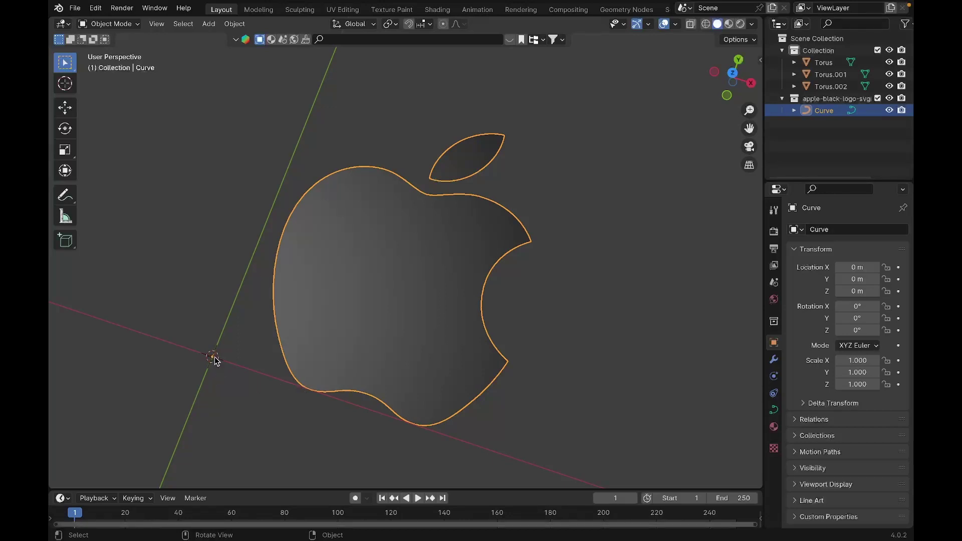
Set the Apple logo curve's origin to its geometry
right_click(390, 280)
mouse_move(389, 280)
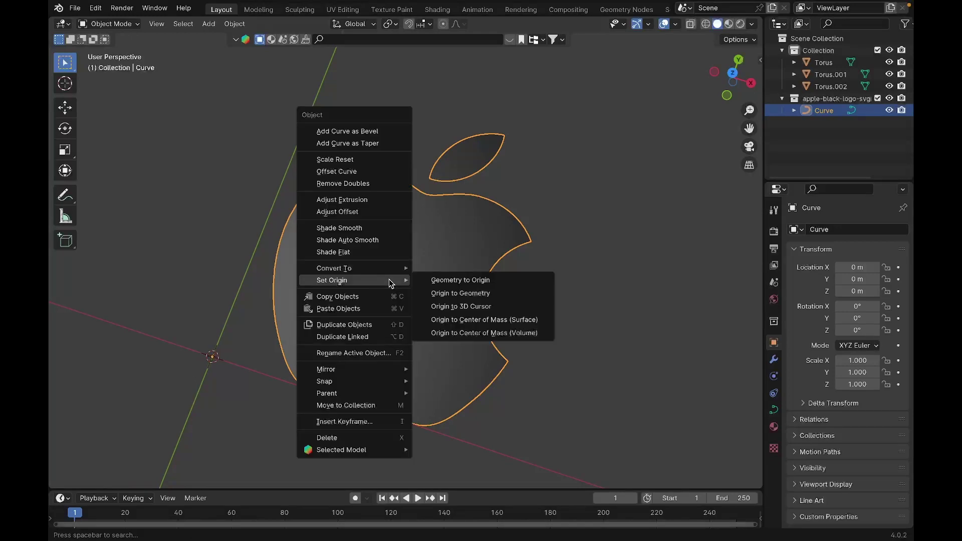
left_click(478, 294)
middle_click_drag(478, 295, 478, 294)
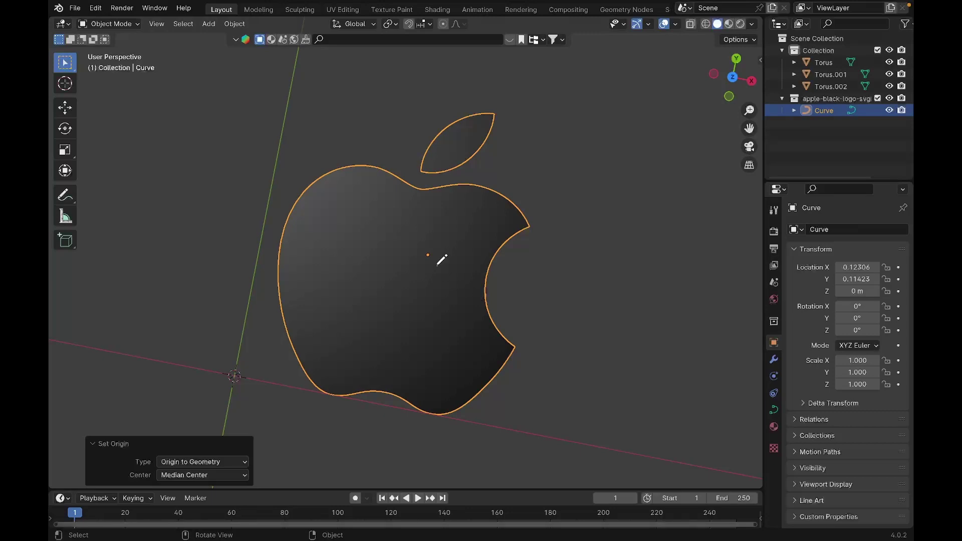
mouse_move(437, 266)
left_mouse_down()
mouse_move(412, 253)
mouse_move(430, 265)
left_mouse_up()
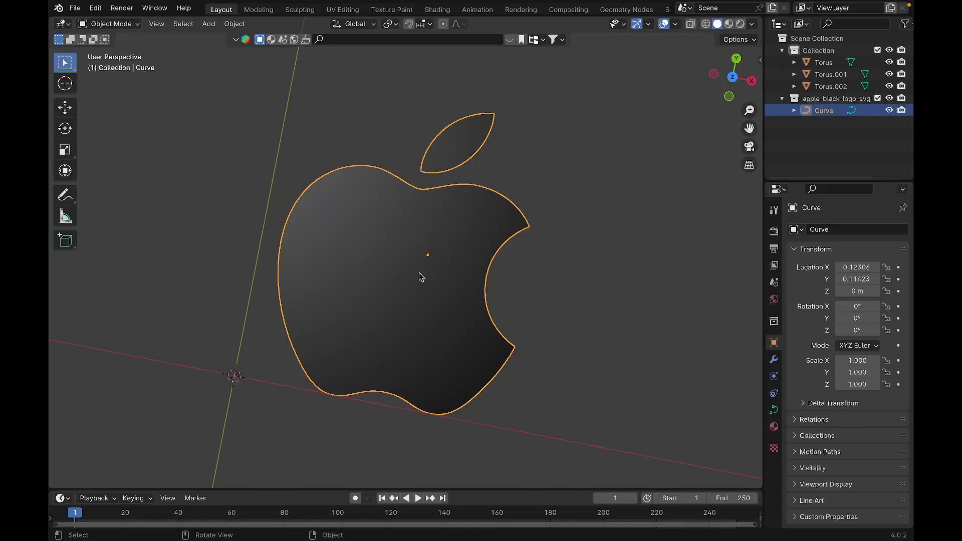
In Edit Mode, shift the logo's geometry about 0.013 m in X and 0.02 m in Y to centre its body on the object origin
key("Tab")
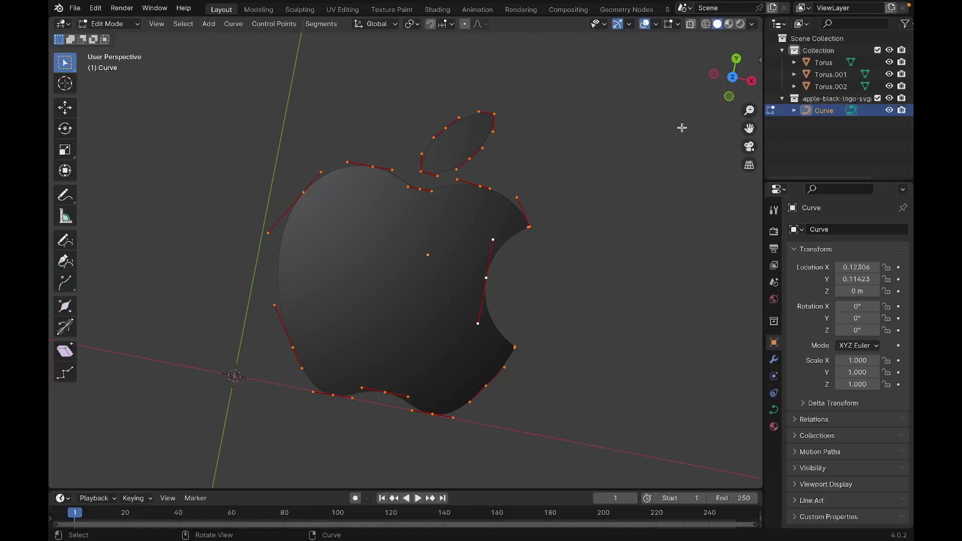
left_click(733, 77)
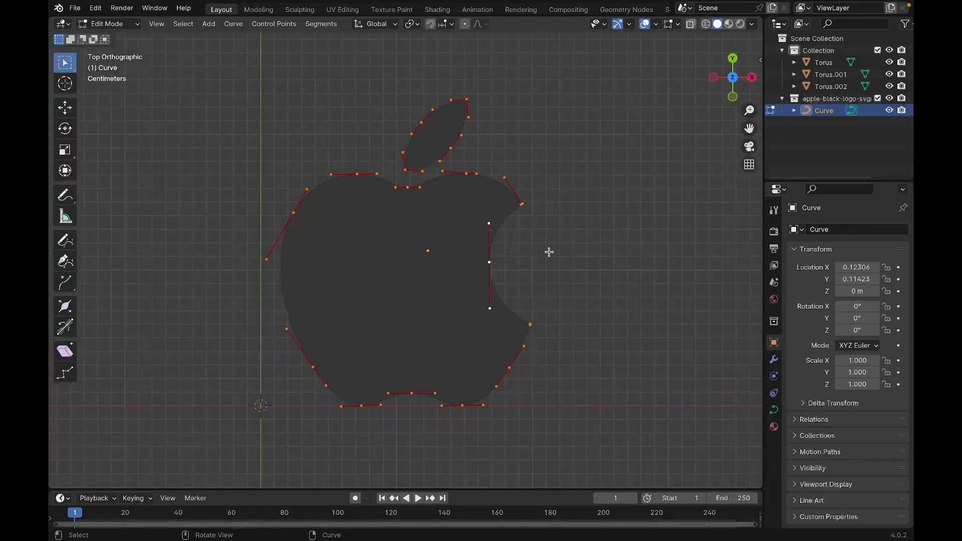
key("g")
key("shift+z")
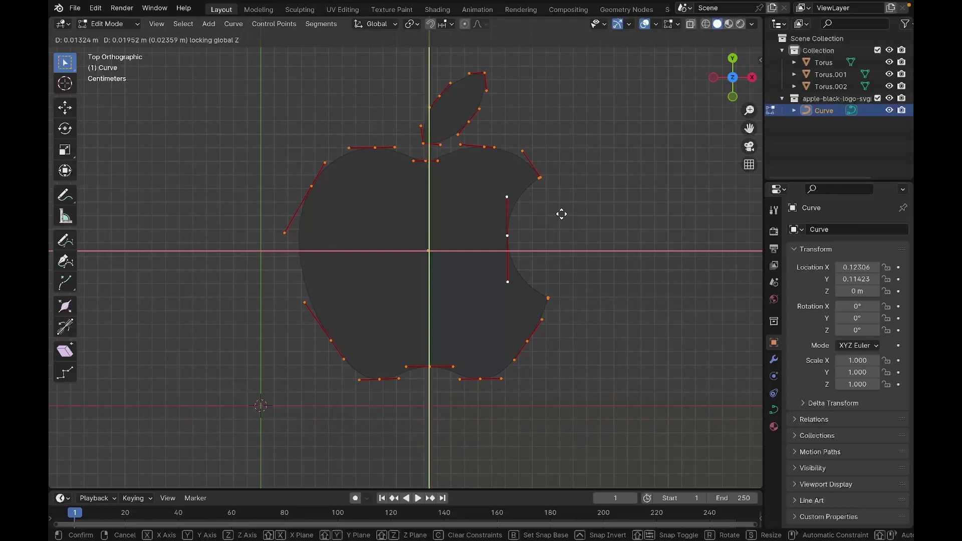
left_click(559, 213)
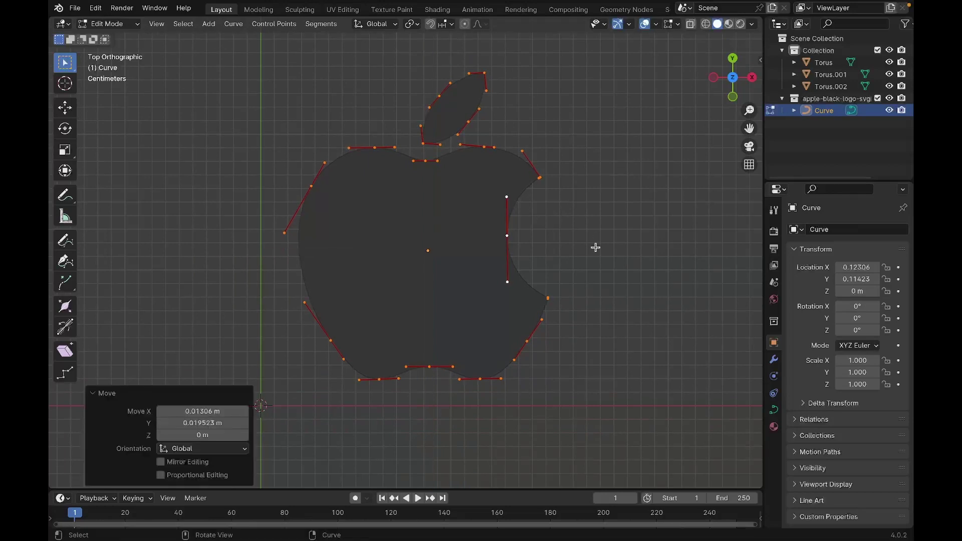
key("Tab")
Move the logo object in the XY plane onto the world origin, about -0.123 m in X and -0.114 m in Y
key("g")
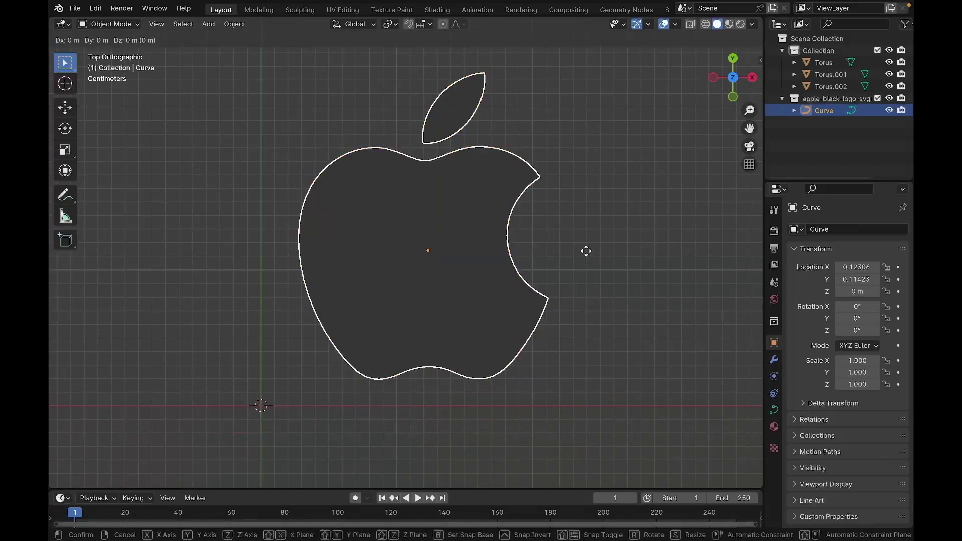
key("shift+z")
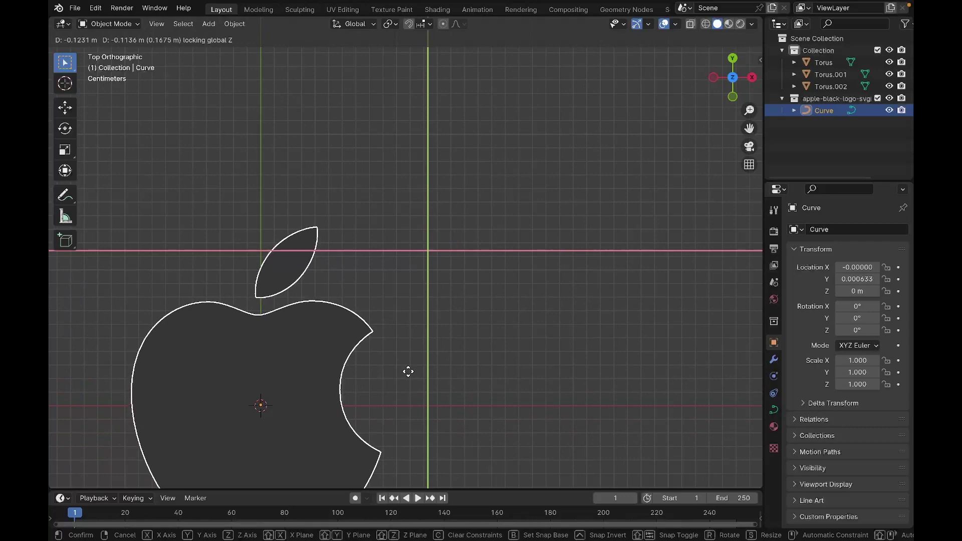
left_click(408, 375)
Scale the logo uniformly by about 12.2 so it fills the inside of the innermost ring
scroll(410, 378, "down", 2)
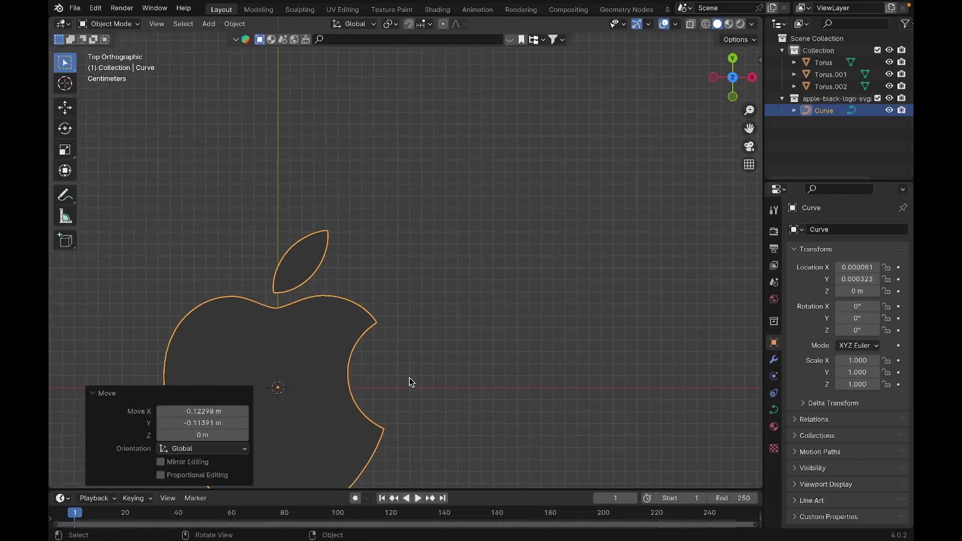
scroll(408, 383, "down", 2)
key("Home")
key("s")
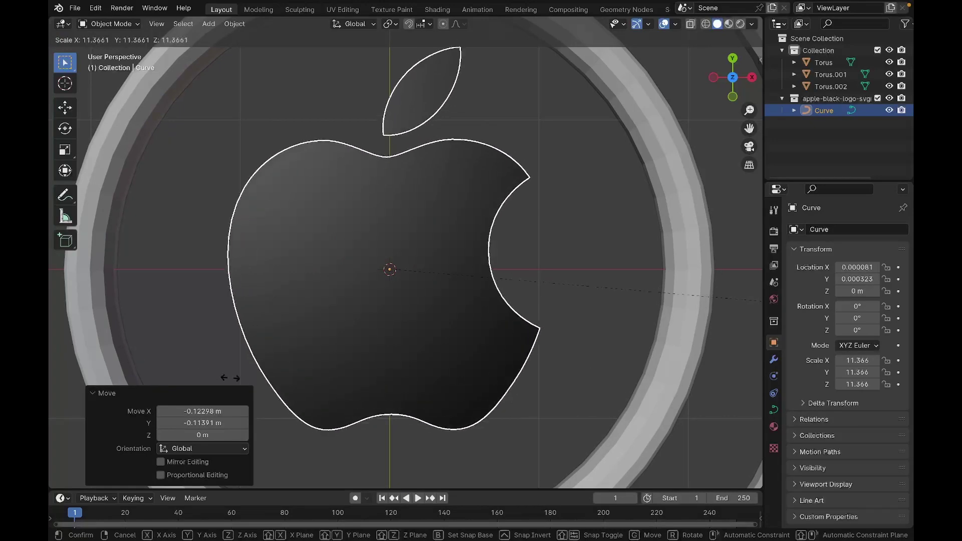
left_click(323, 382)
middle_click_drag(323, 382, 324, 383)
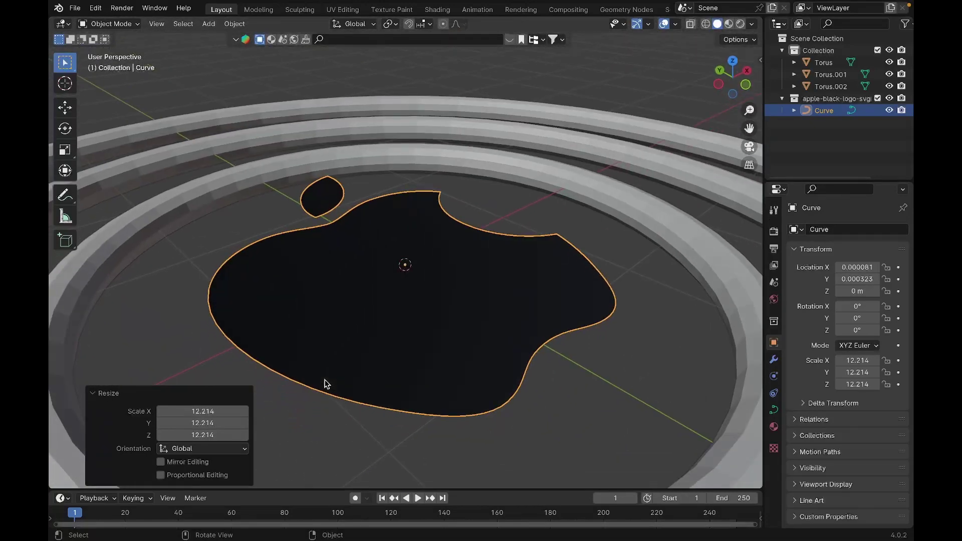
middle_click_drag(357, 427, 356, 423)
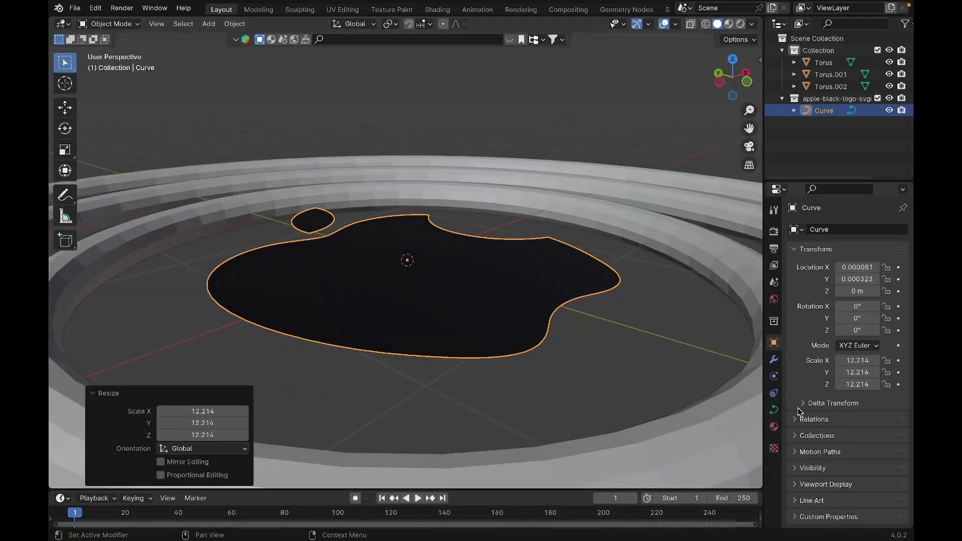
Extrude the Apple logo curve by 0.005 m through its geometry settings
left_click(779, 414)
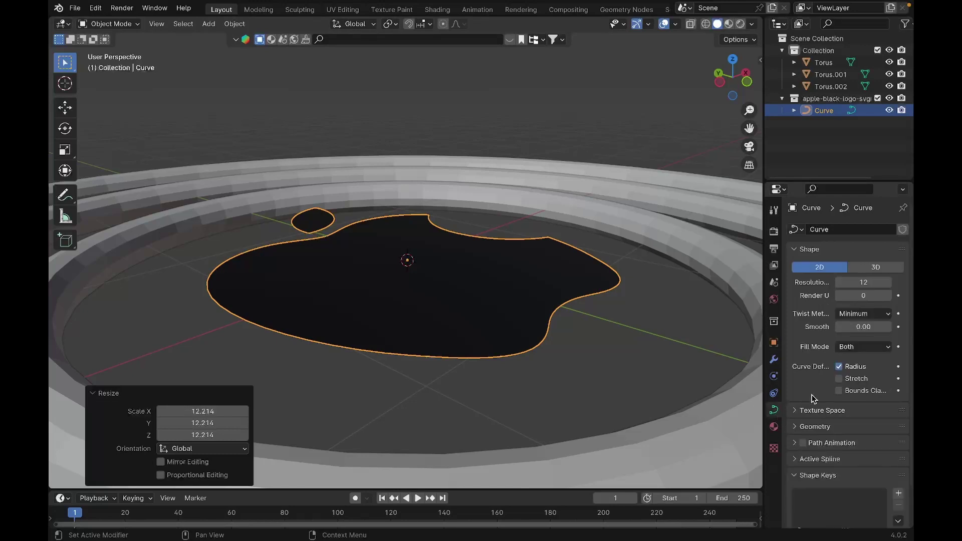
left_click(807, 426)
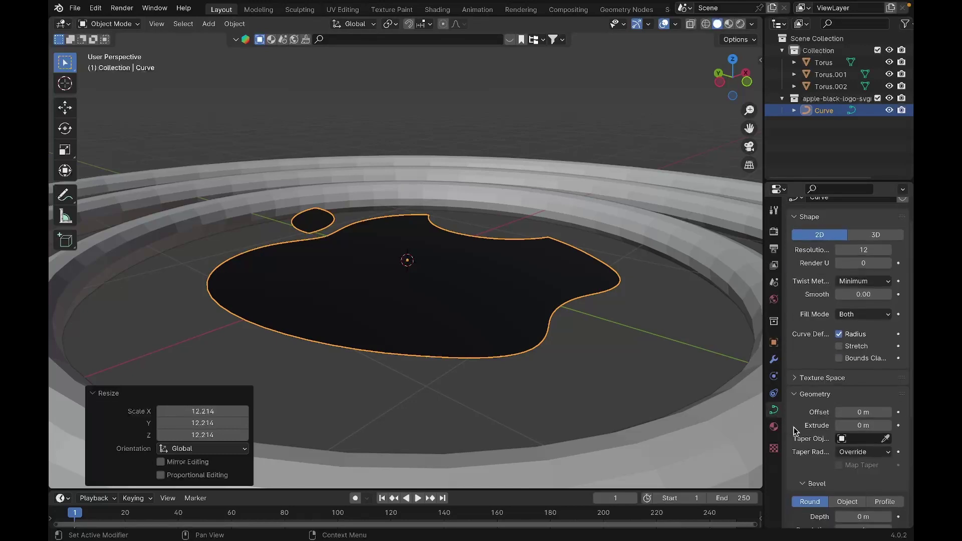
scroll(852, 416, "down", 2)
left_click(860, 424)
key("BackSpace")
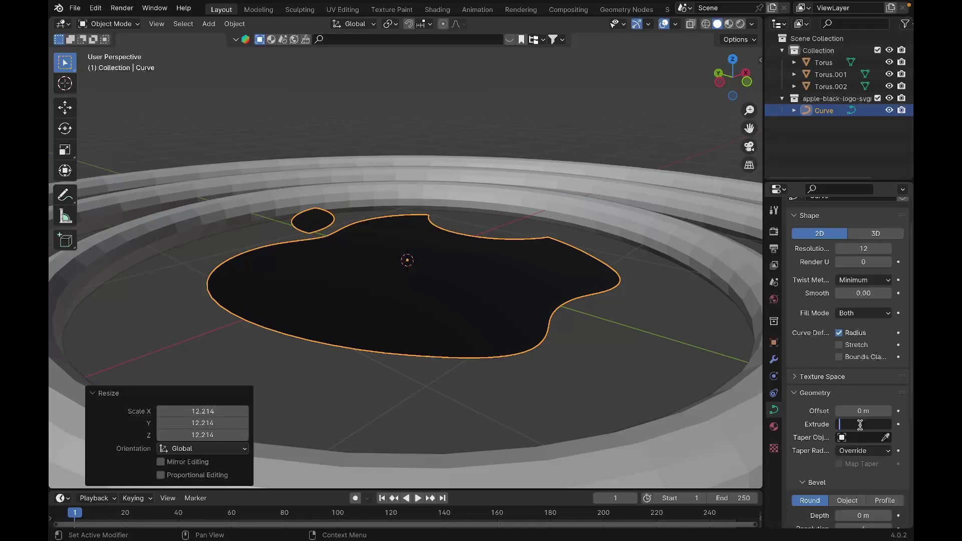
type(".005")
key("Return")
middle_click_drag(615, 266, 610, 269)
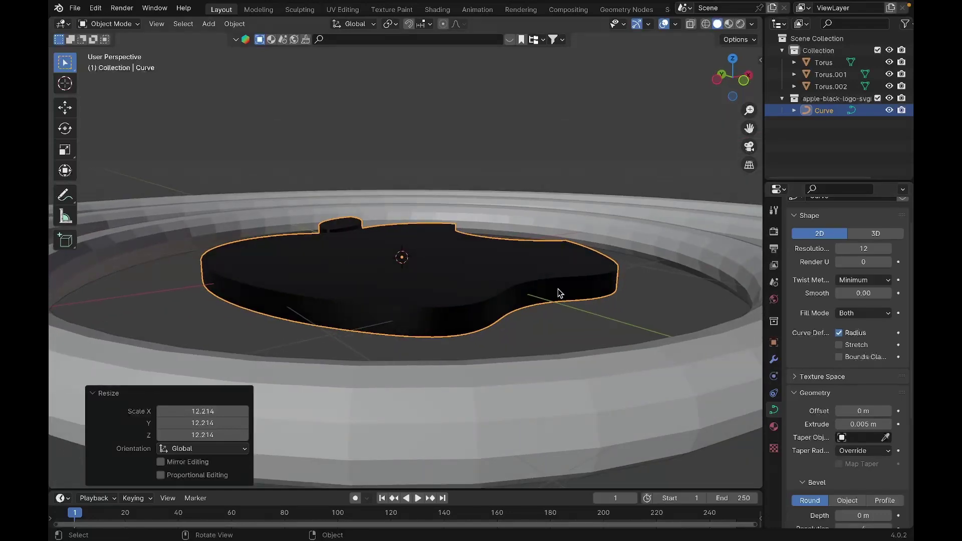
scroll(558, 291, "down", 3)
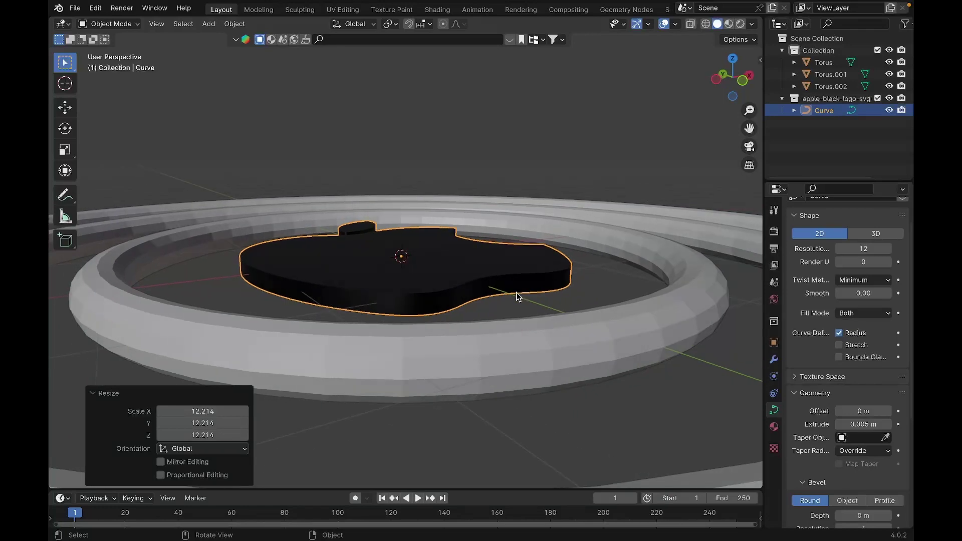
key("r")
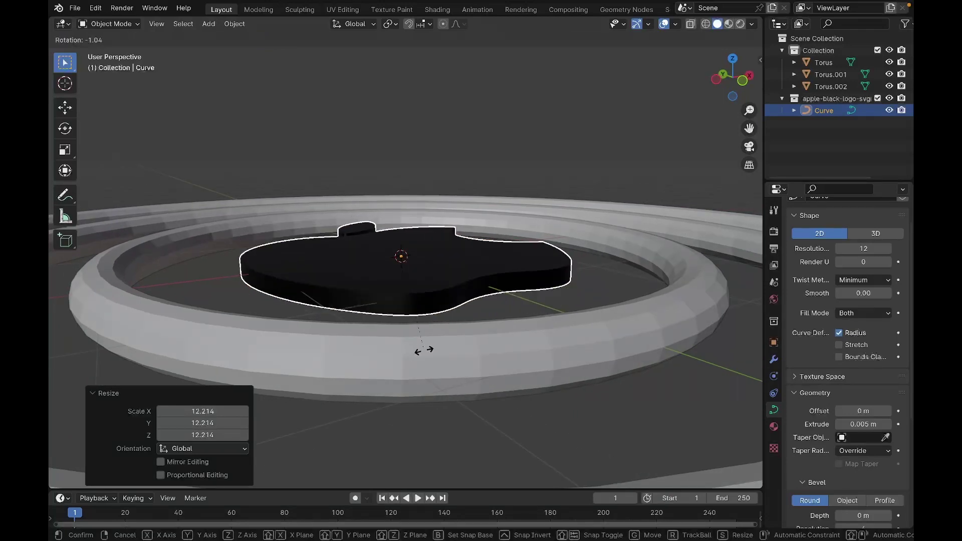
left_click(424, 350)
left_click_drag(404, 345, 404, 401)
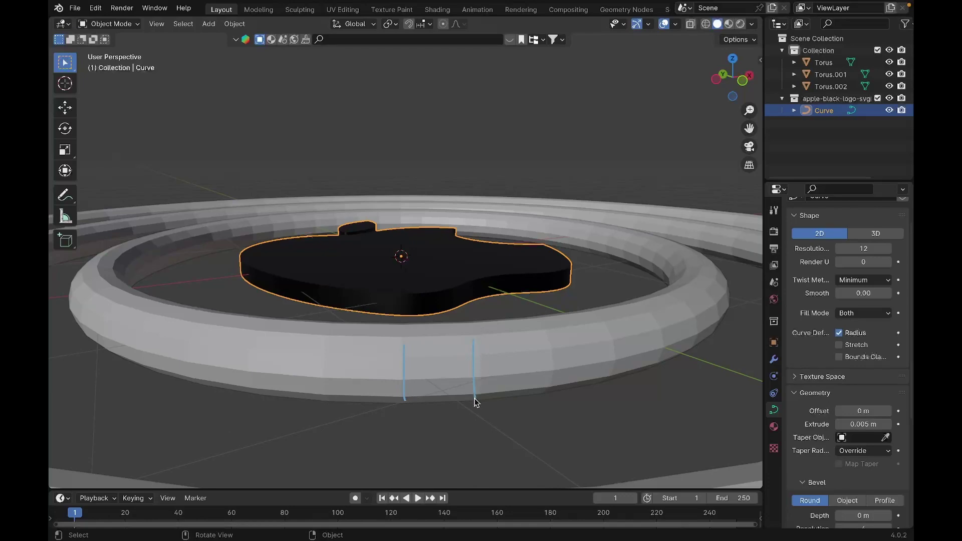
left_click_drag(490, 335, 417, 383)
middle_click_drag(414, 335, 409, 344)
scroll(408, 343, "down", 2)
scroll(408, 344, "down", 1)
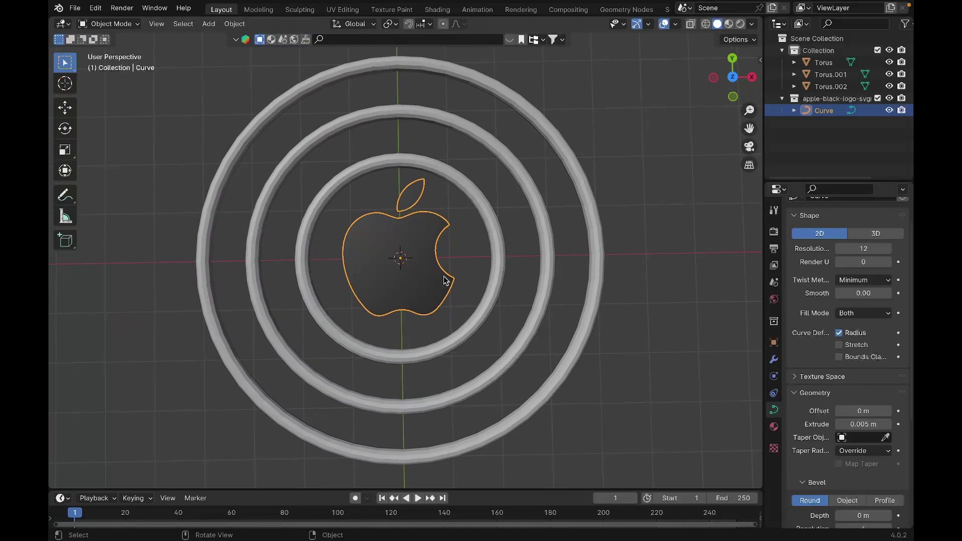
left_click(501, 269)
left_click(548, 249)
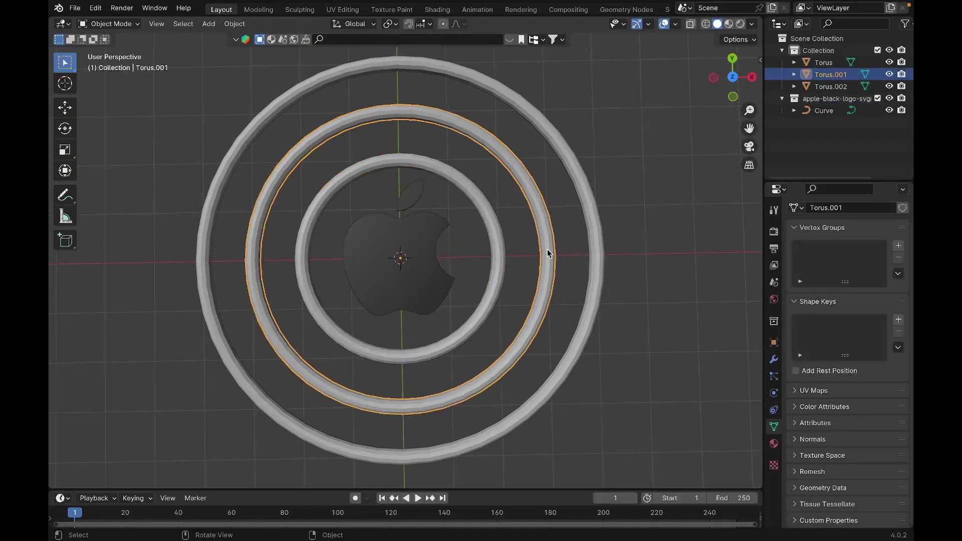
left_click(599, 265)
left_click(513, 245)
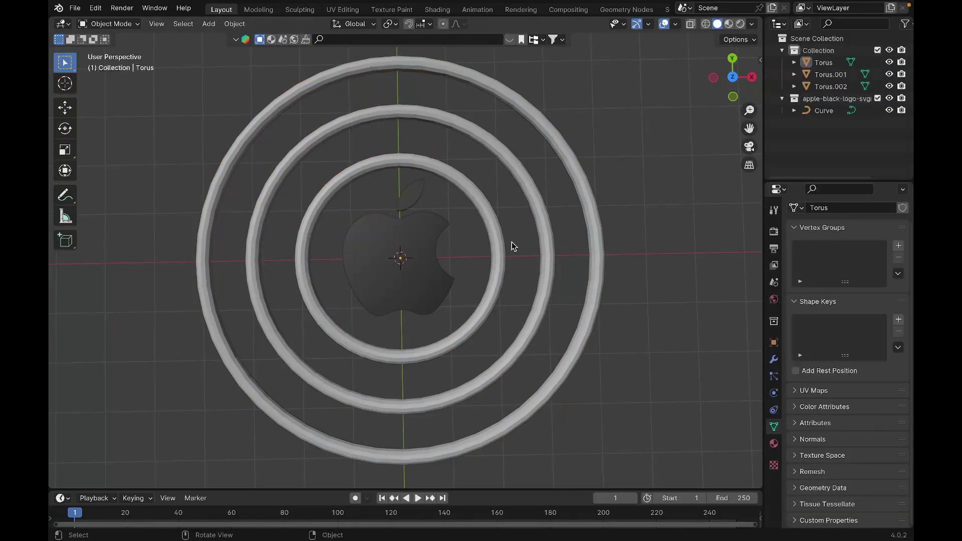
Enlarge the timeline and insert a rotation keyframe on the innermost ring at frame 1
left_click_drag(479, 487, 481, 361)
left_click(490, 234)
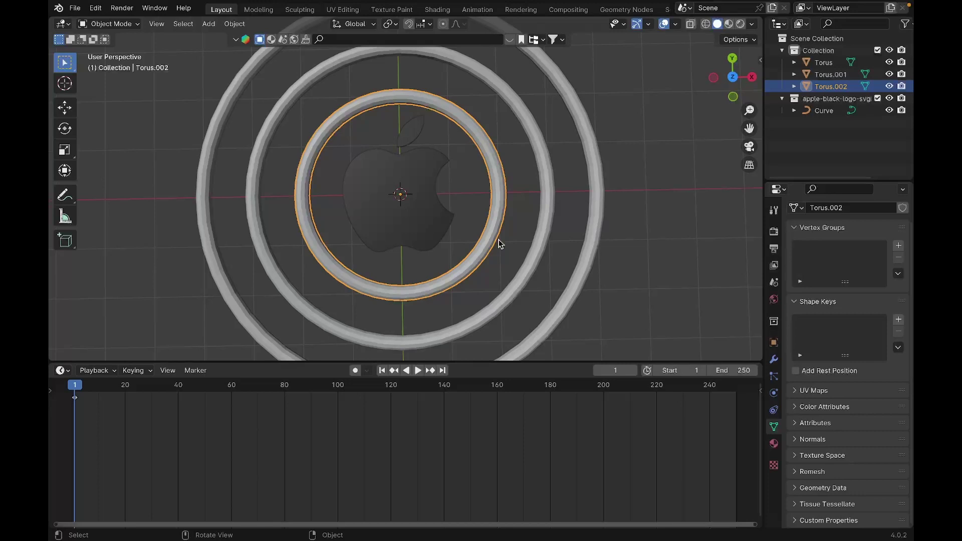
key("i")
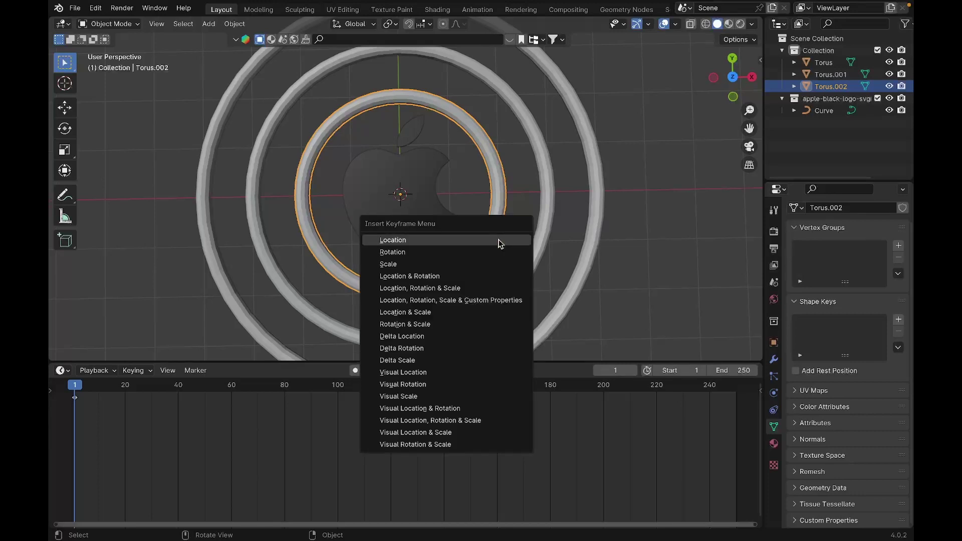
left_click(480, 257)
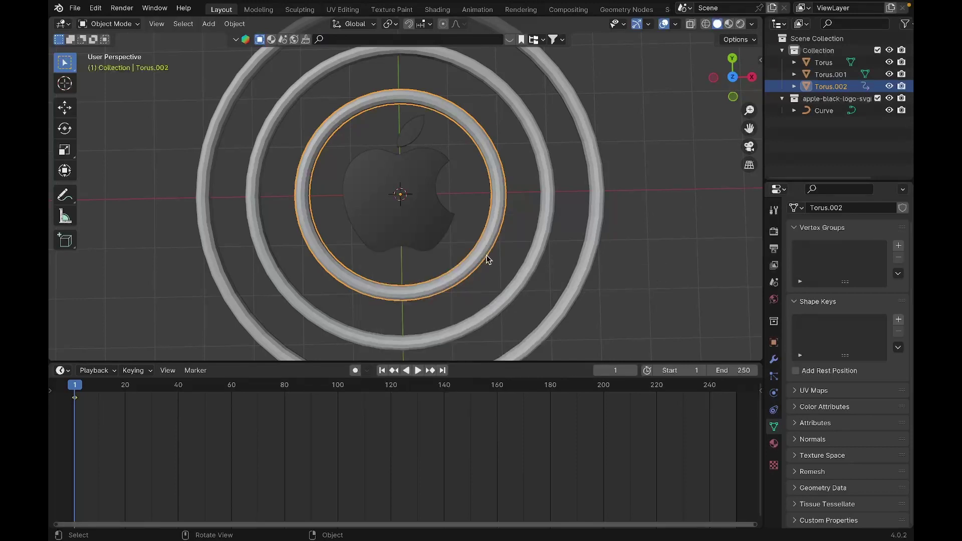
Insert rotation keyframes at frame 1 on the middle ring and the outermost ring
left_click(529, 279)
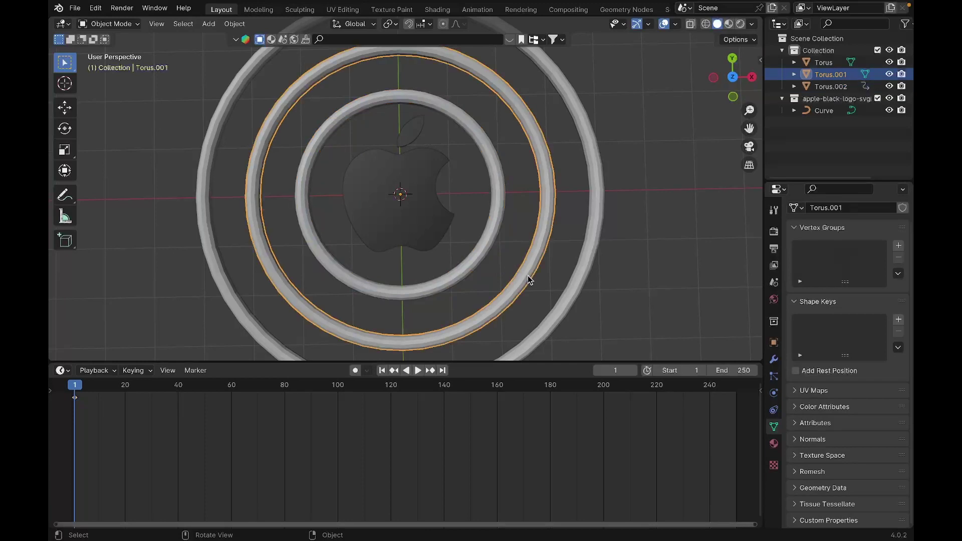
key("i")
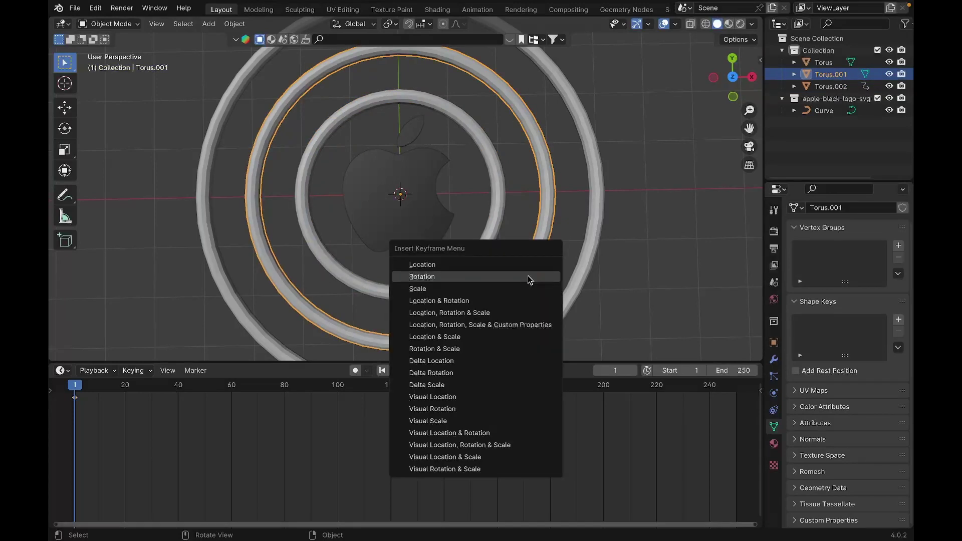
left_click(529, 279)
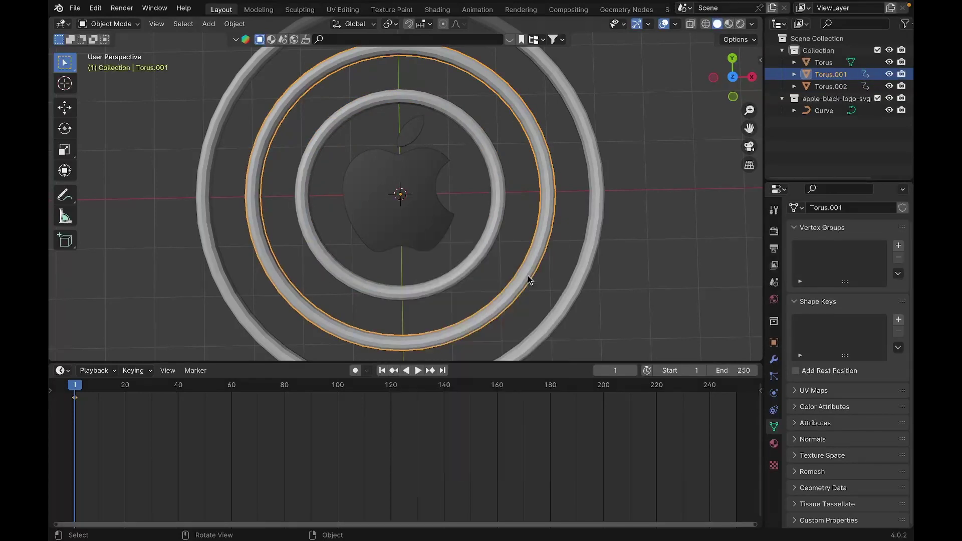
left_click(584, 298)
key("i")
left_click(584, 298)
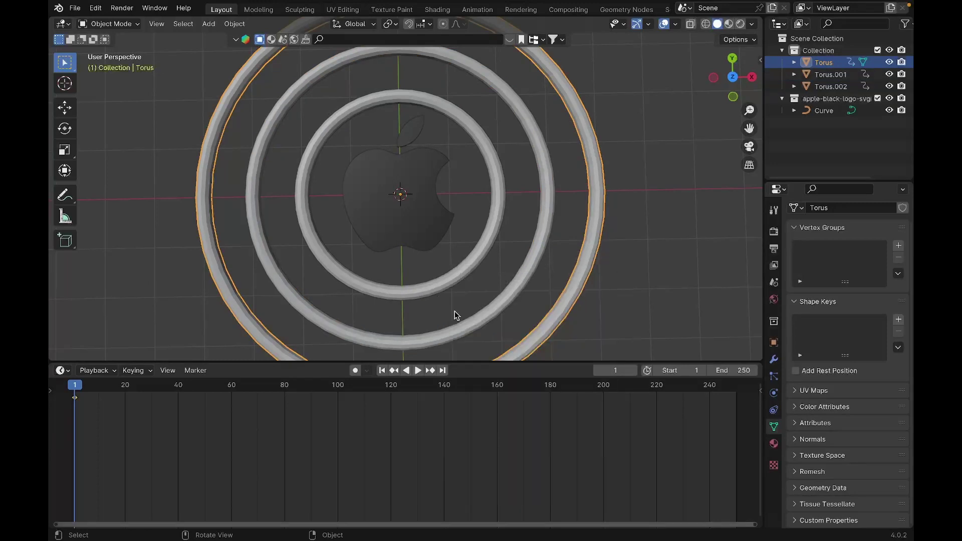
Move the playhead to frame 100 and set the scene's end frame to 100
left_click(335, 387)
key("space")
key("space")
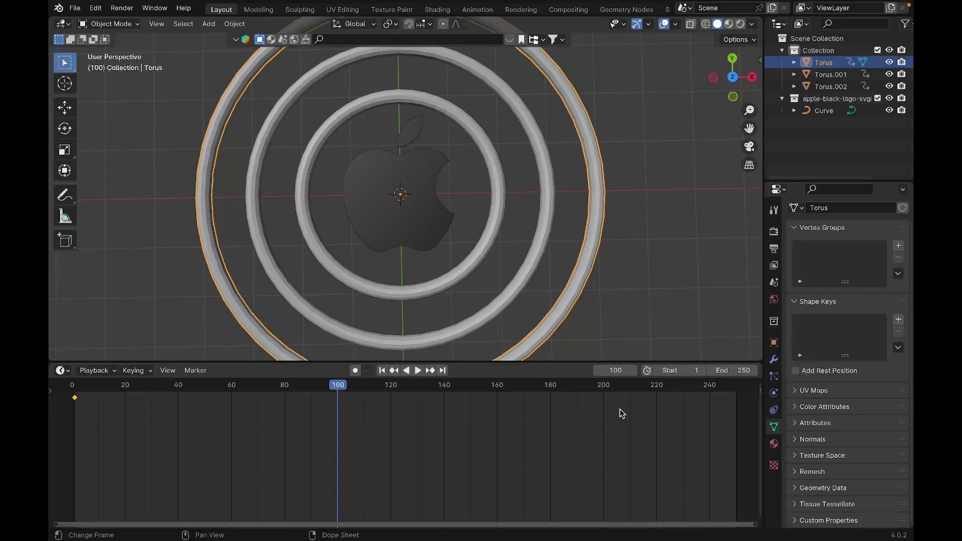
left_click(716, 370)
type("100")
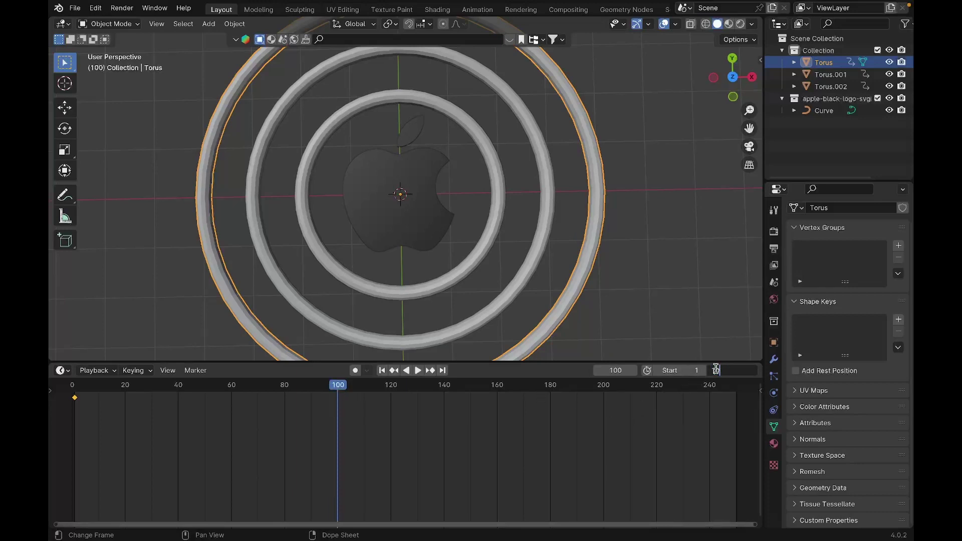
key("Return")
Switch the transform orientation to Local and rotate the innermost ring 20° about its local Z axis
left_click(355, 25)
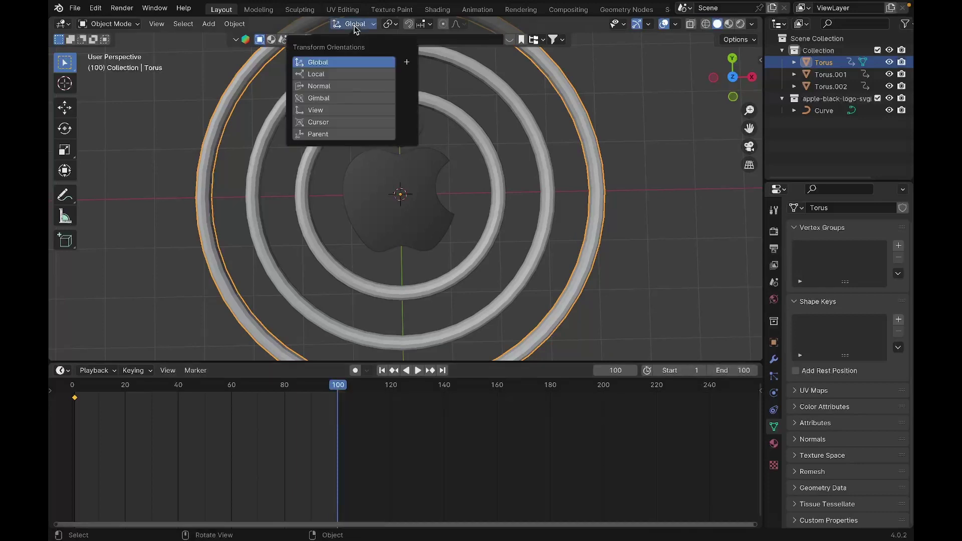
left_click(337, 74)
scroll(423, 203, "down", 1)
left_click(477, 226)
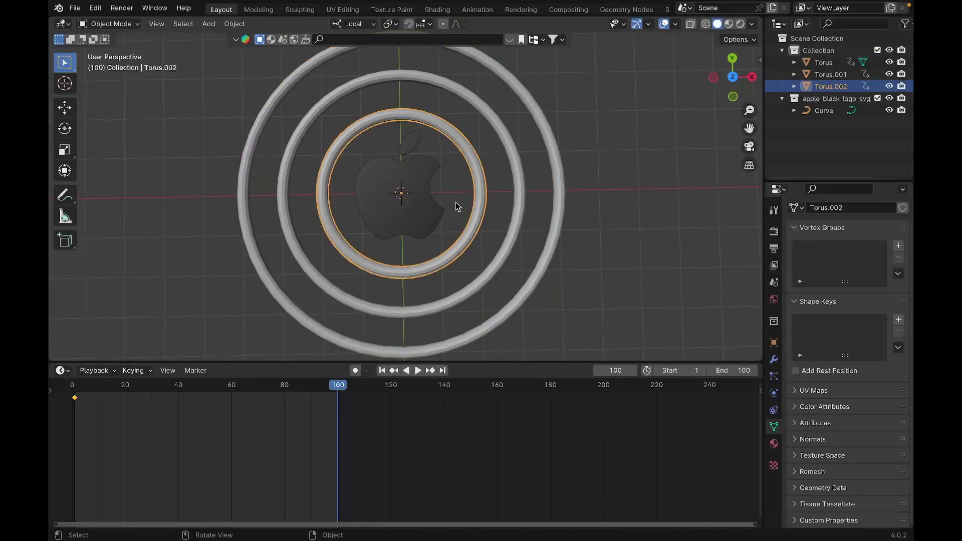
key("r")
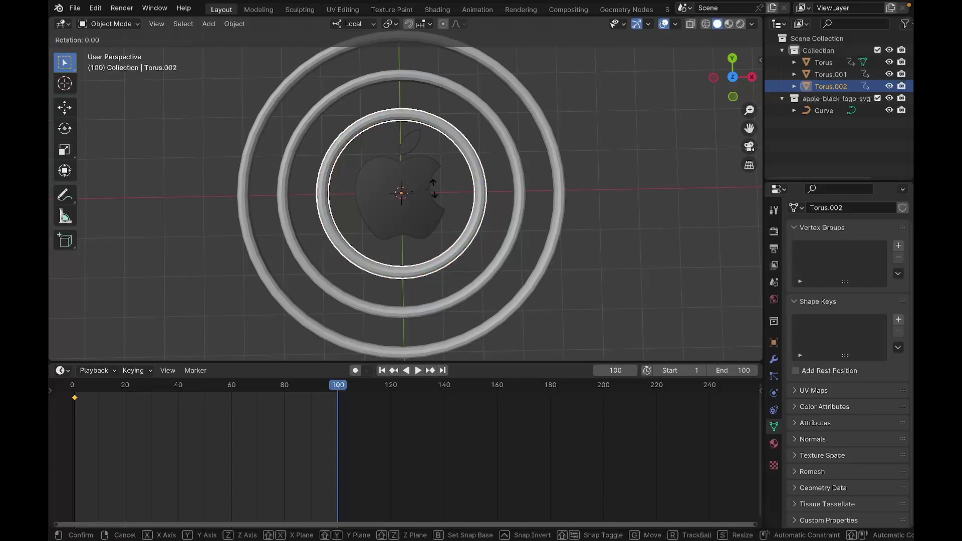
key("z")
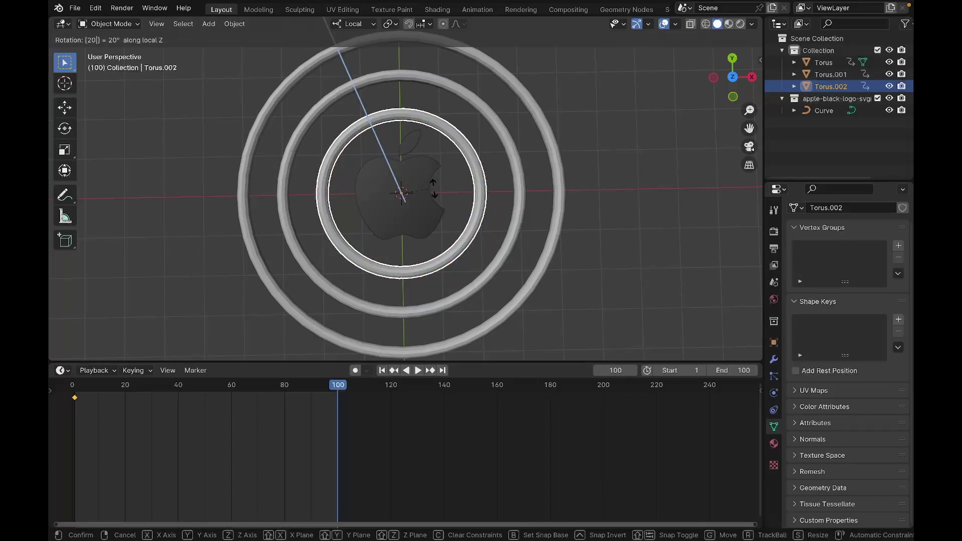
left_click(433, 191)
Rotate the middle ring 80° and the outermost ring 250°, each about its local Z axis
left_click(522, 219)
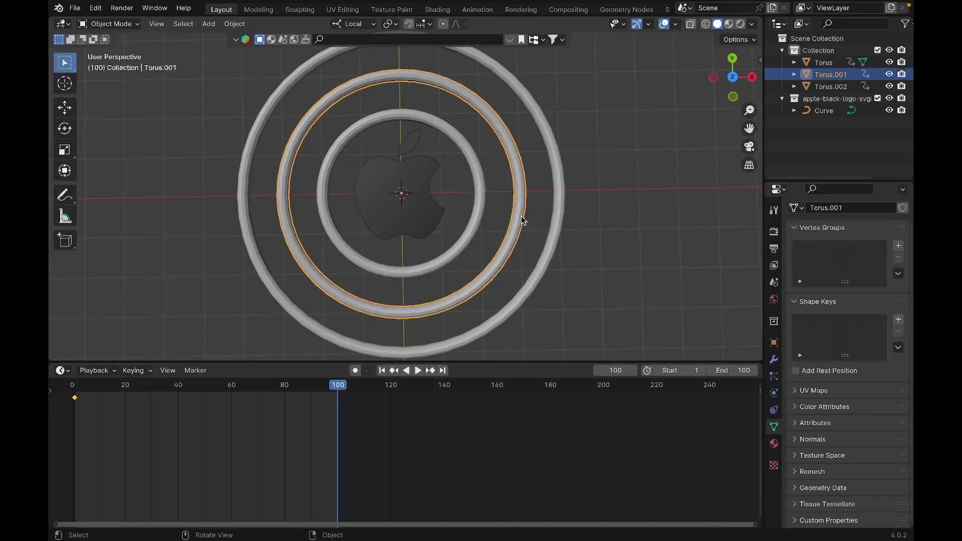
type("rz80")
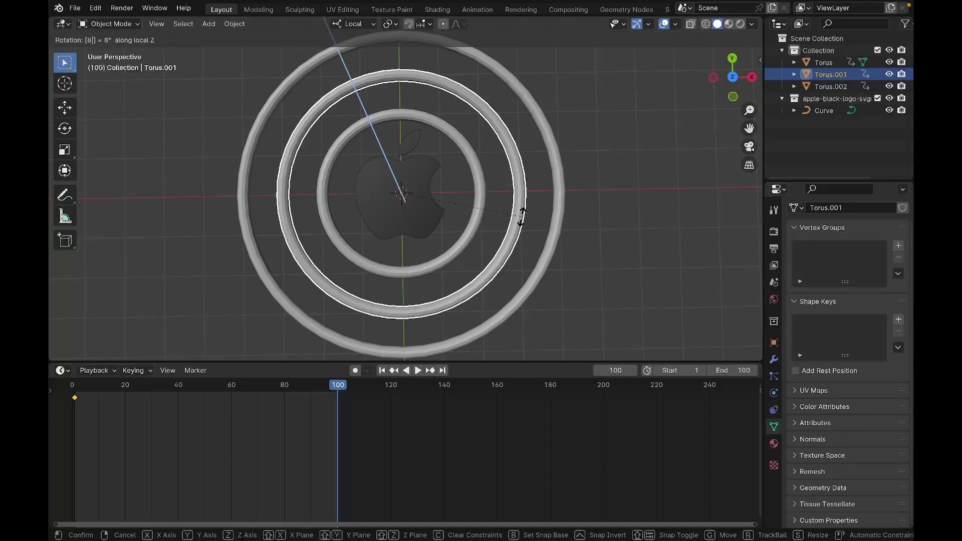
key("Return")
left_click(560, 234)
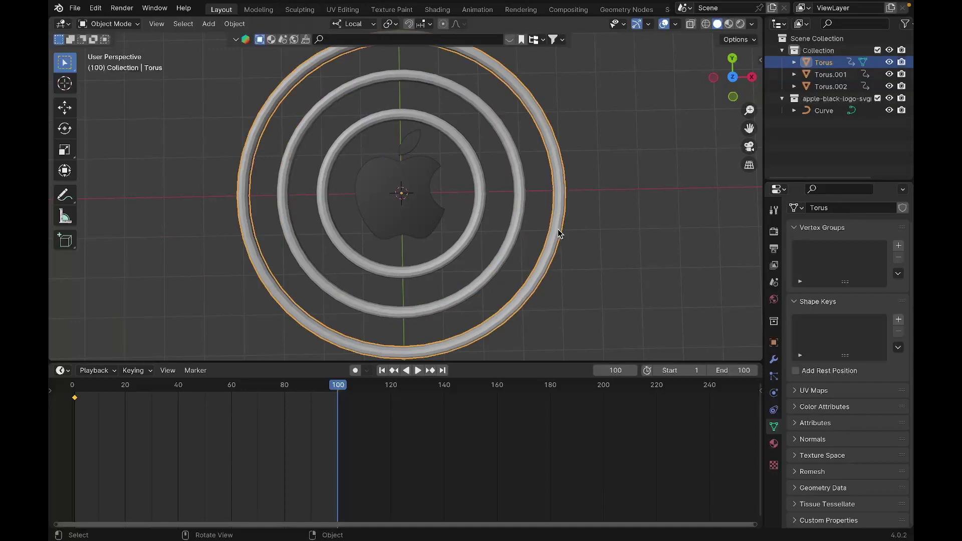
key("r")
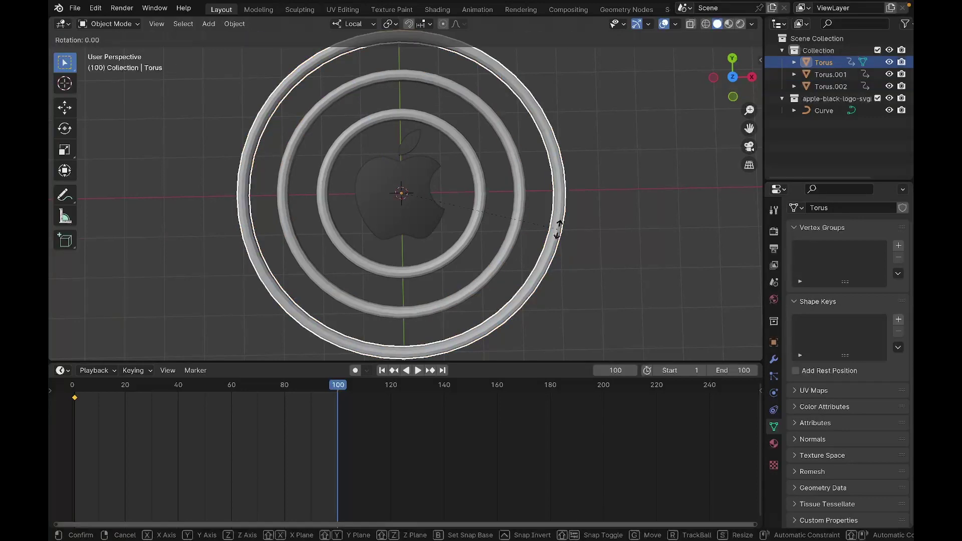
type("z250")
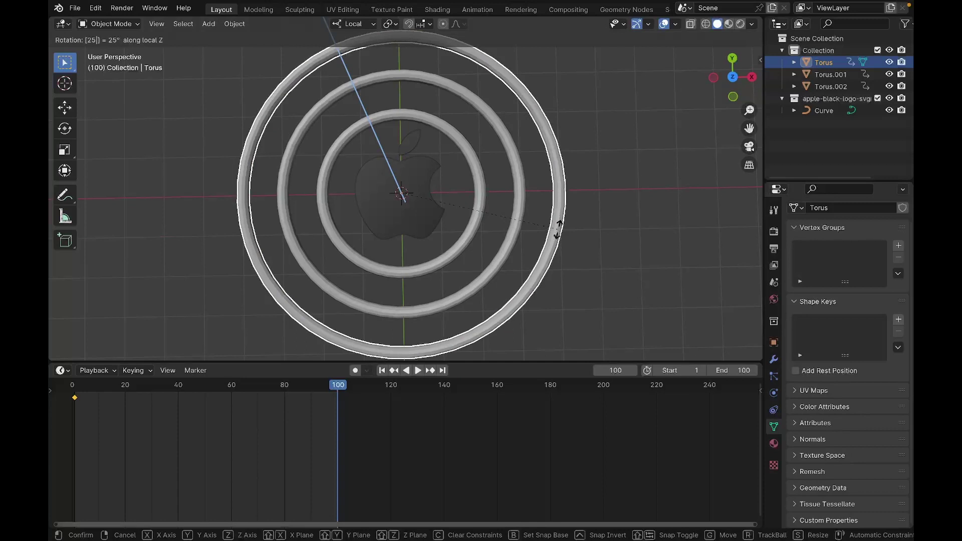
key("Return")
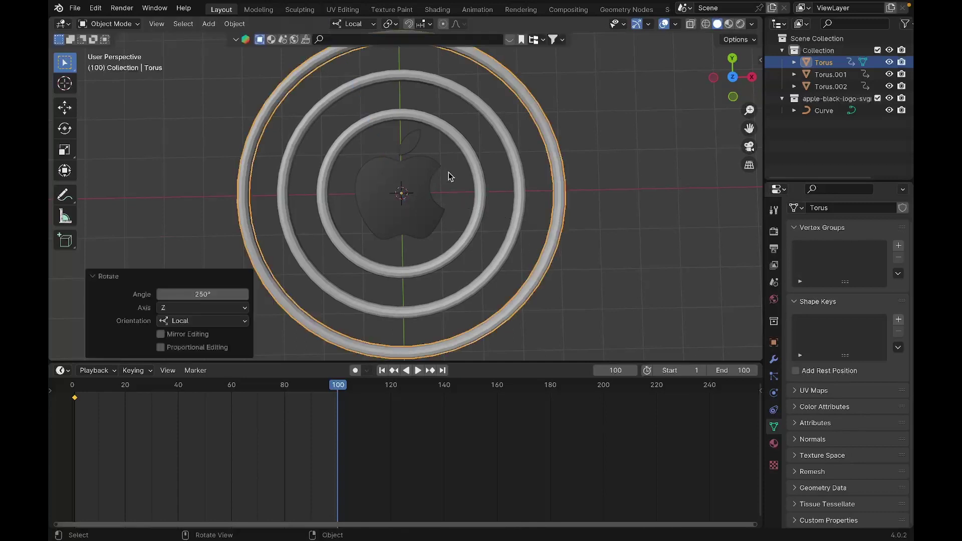
Rotate the innermost ring 180° about its local Y axis and insert a rotation keyframe at frame 100
left_click(474, 186)
key("r")
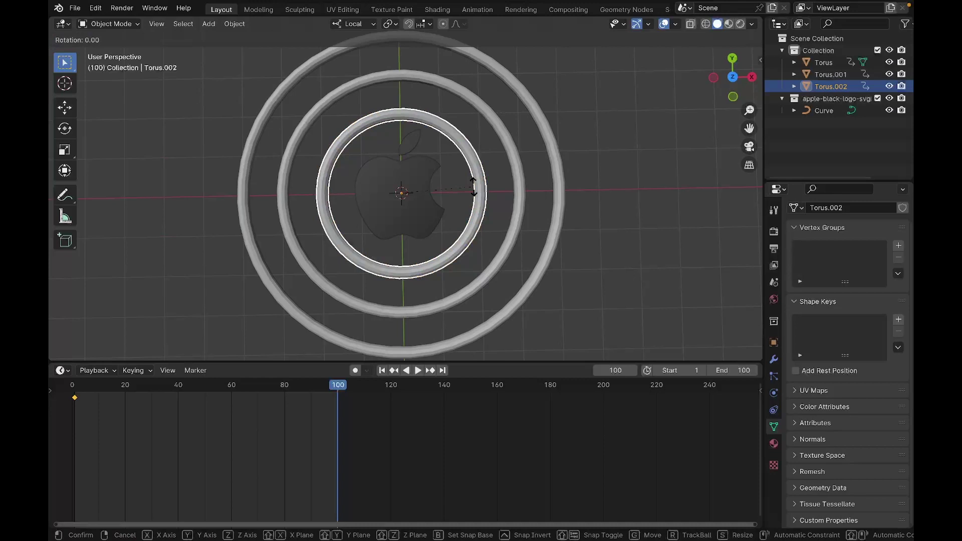
key("y")
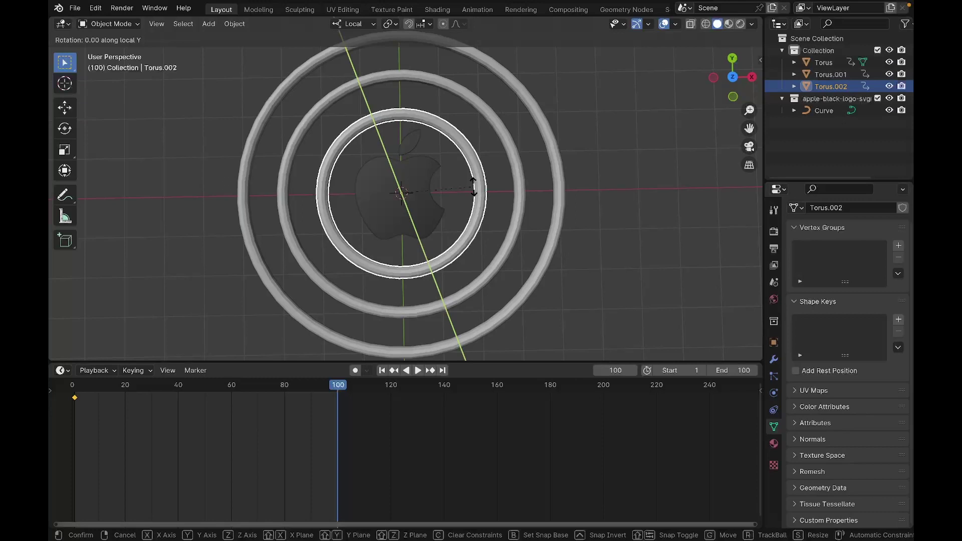
type("180")
key("Return")
key("i")
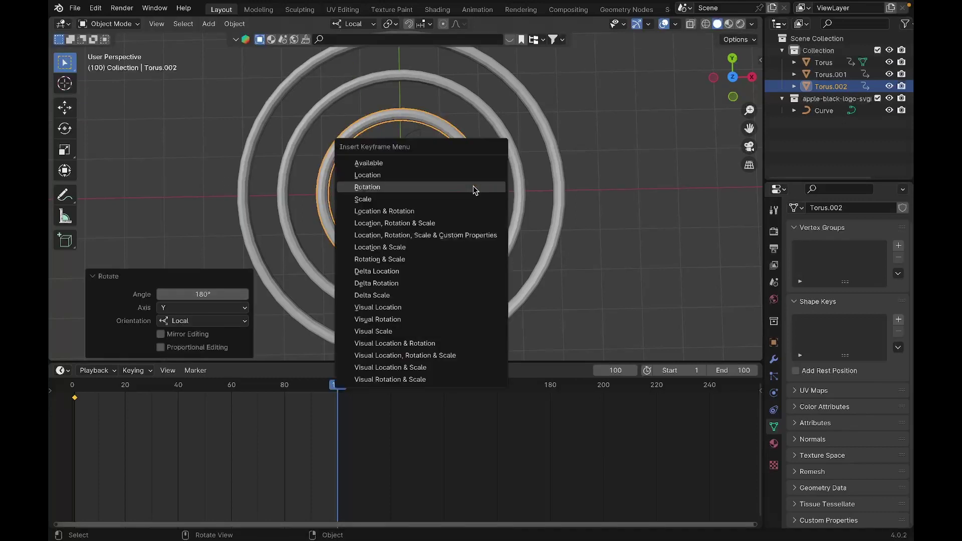
left_click(473, 189)
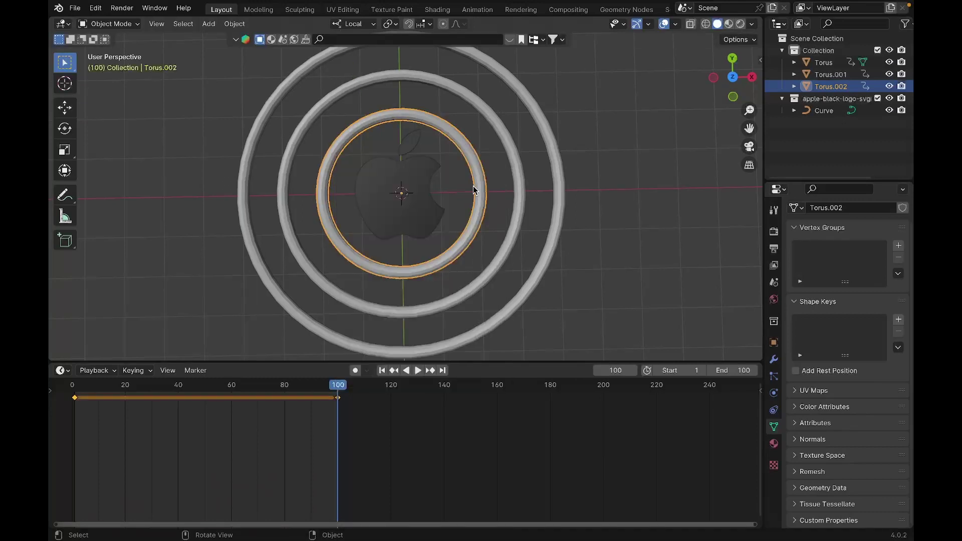
Rotate the middle ring 180° about its local Y axis and insert a rotation keyframe at frame 100
left_click(497, 265)
key("r")
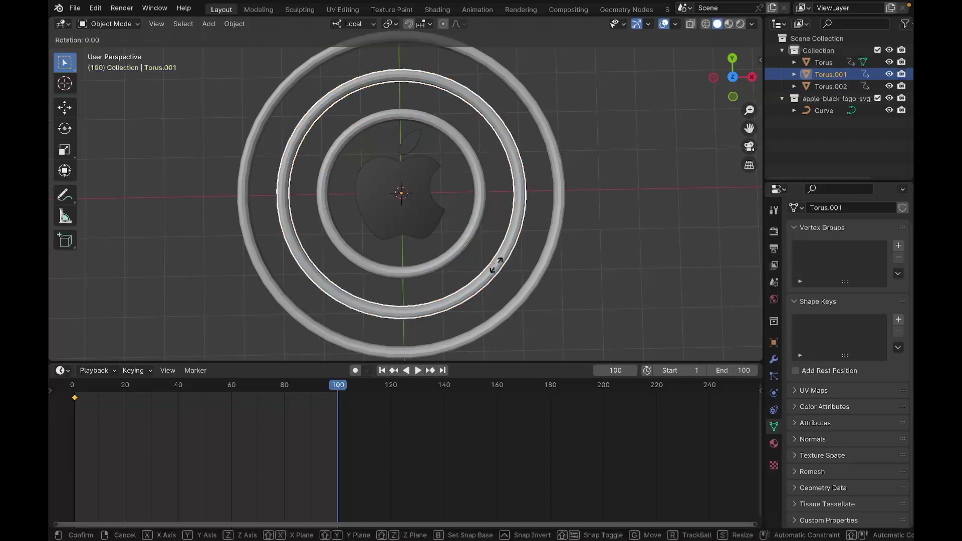
key("y")
key("y")
type("180")
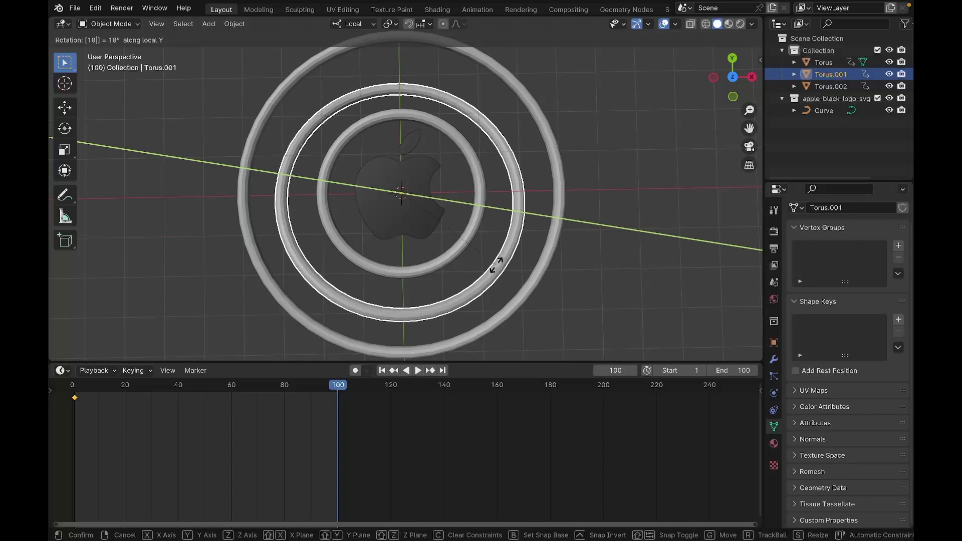
key("Return")
left_click(515, 296)
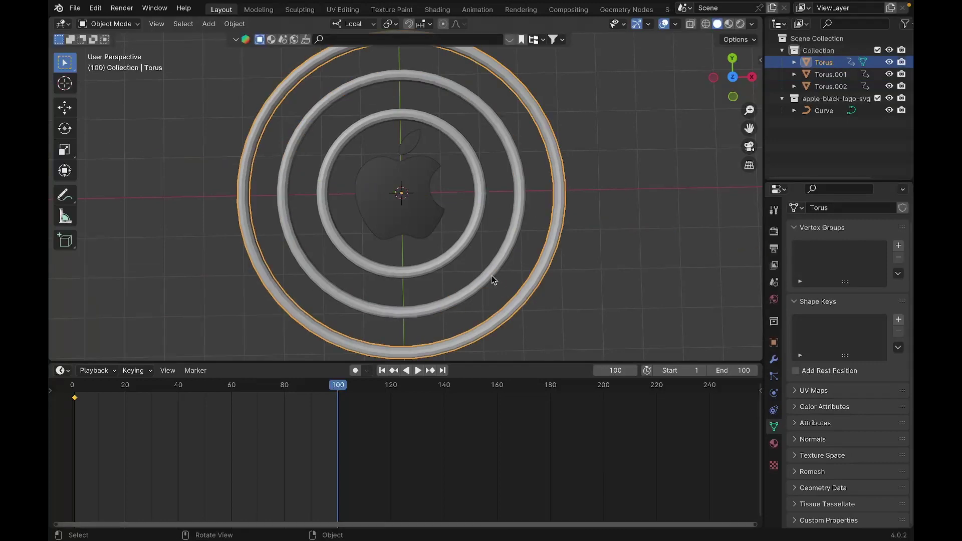
left_click(492, 276)
key("i")
left_click(492, 276)
Keyframe a 360° rotation of the outermost ring about its local Y axis at frame 100 and play back the animation
left_click(528, 297)
type("ry")
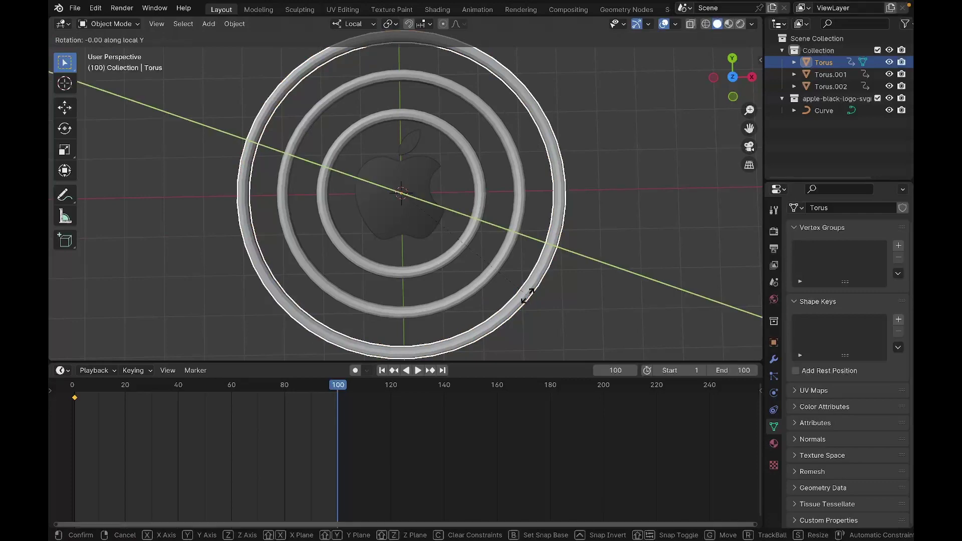
type("360")
key("Return")
key("i")
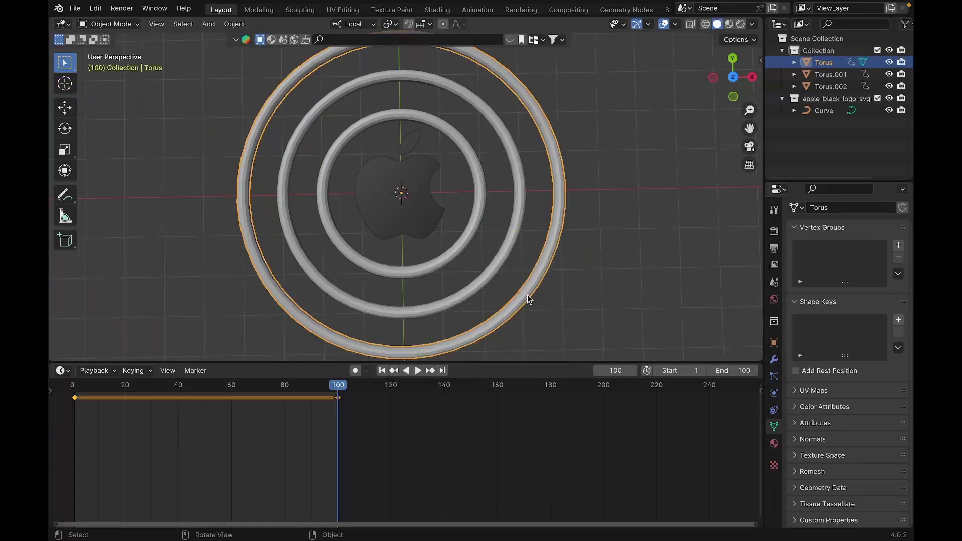
key("space")
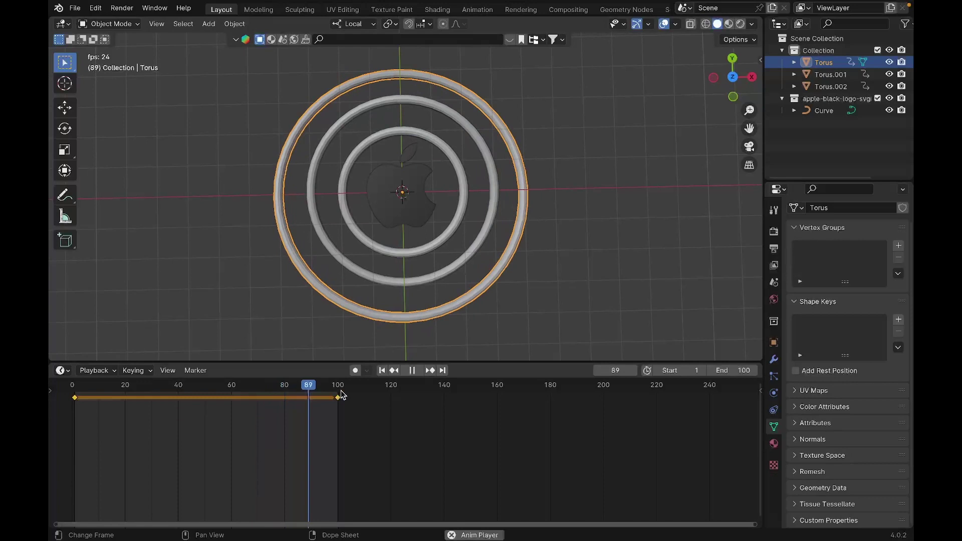
key("space")
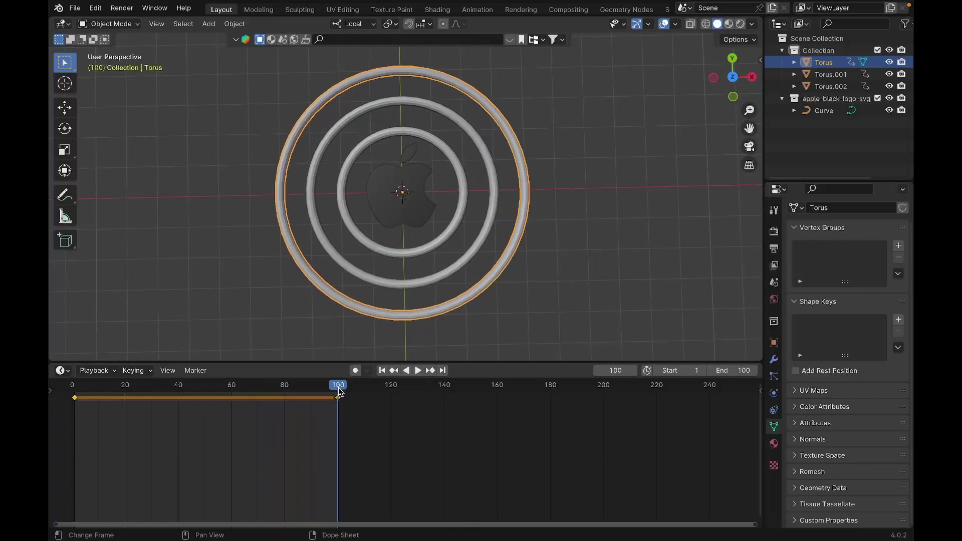
Parent the Apple logo curve to the innermost ring using the Object parent type
left_click(416, 221)
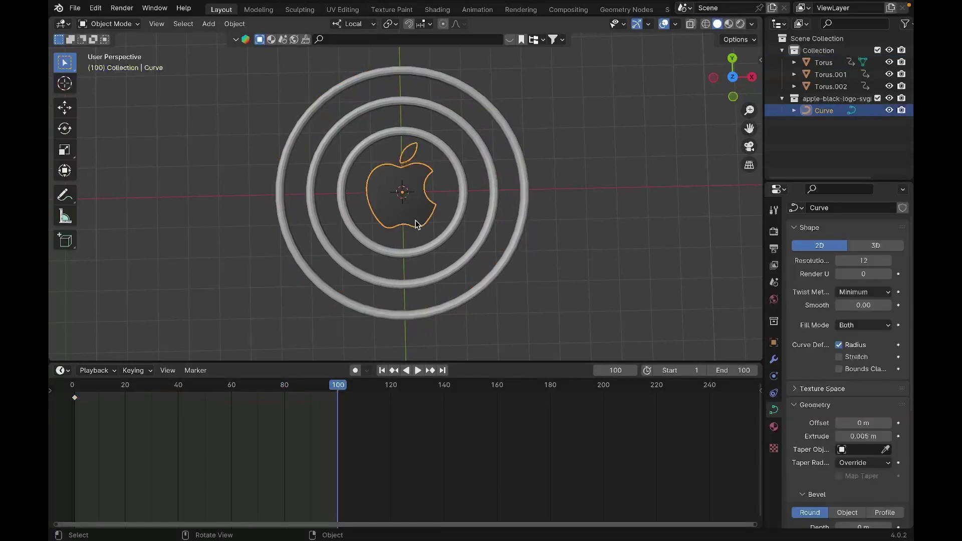
left_click(443, 230)
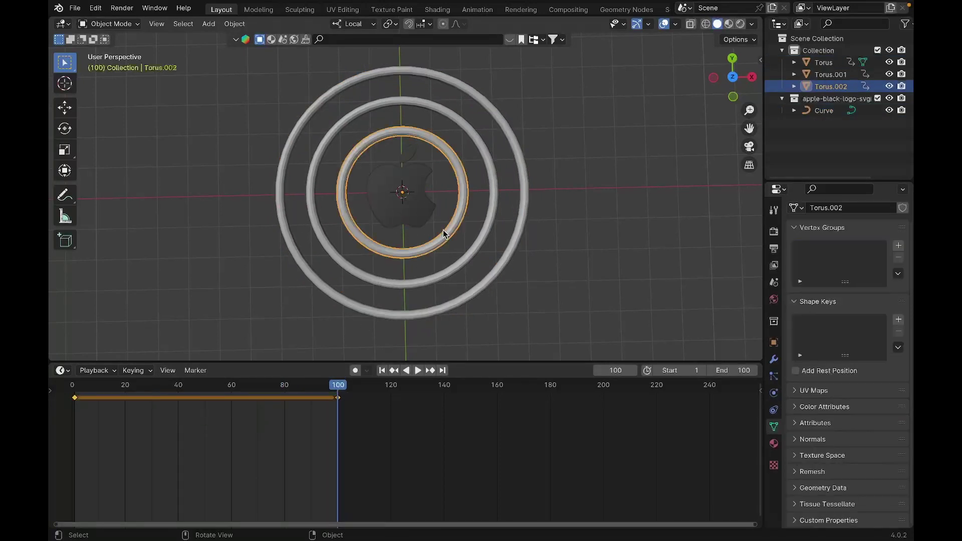
left_click(416, 211)
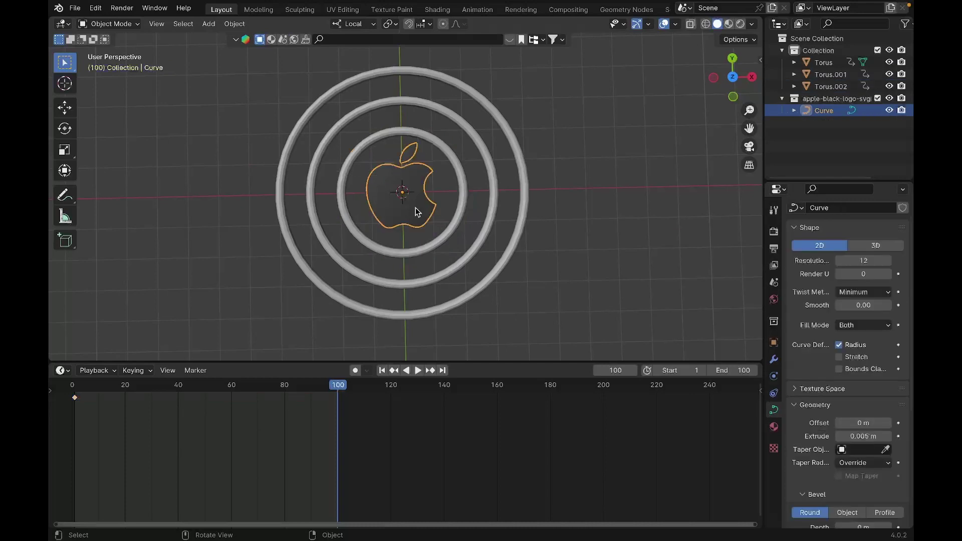
left_click(444, 235, "shift")
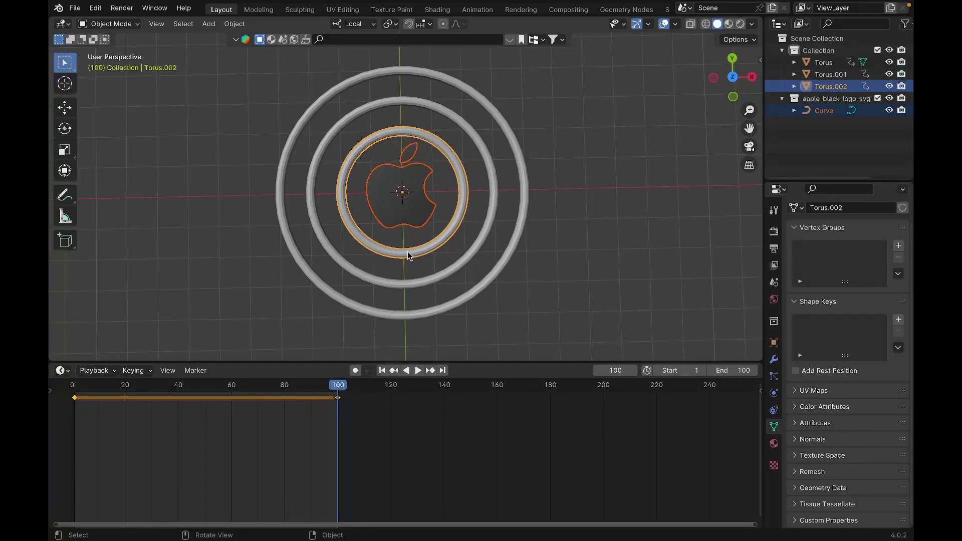
key("ctrl+p")
left_click(434, 258)
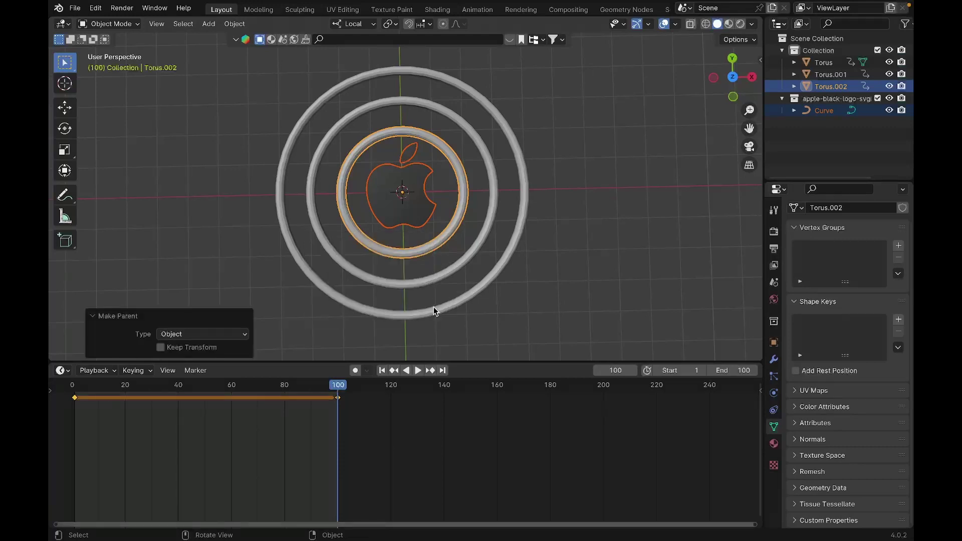
Play the animation, stop it near the midpoint and step through individual frames to settle on frame 50
key("space")
left_click(573, 293)
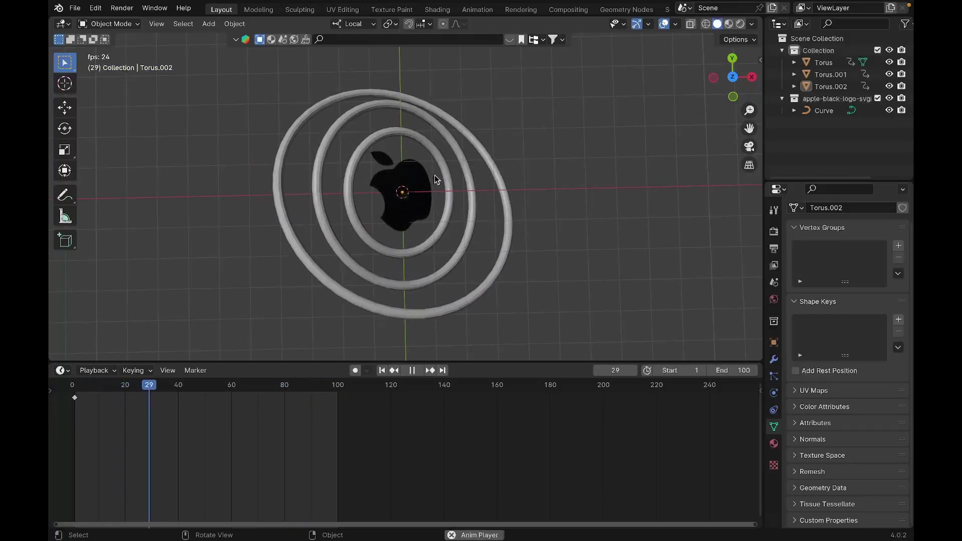
key("space")
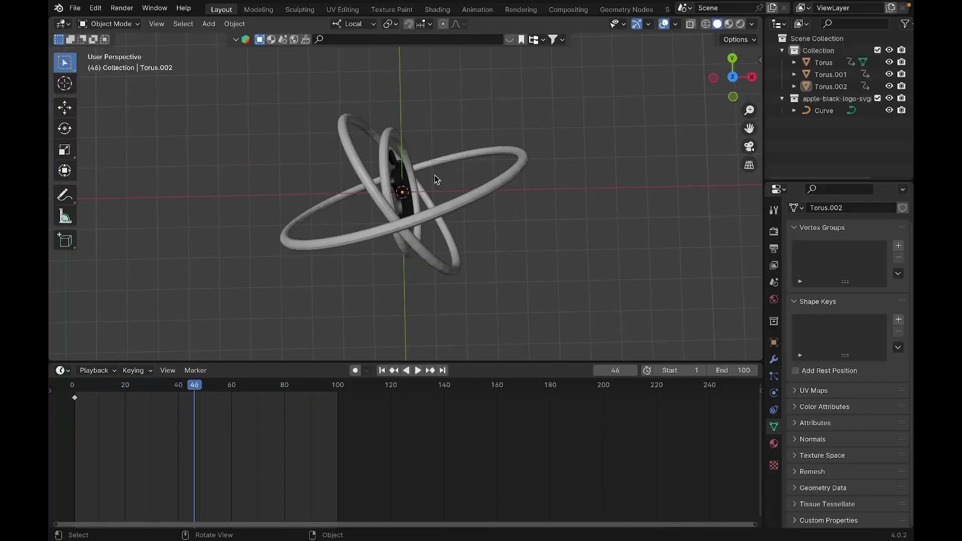
key("Right")
key("Right")
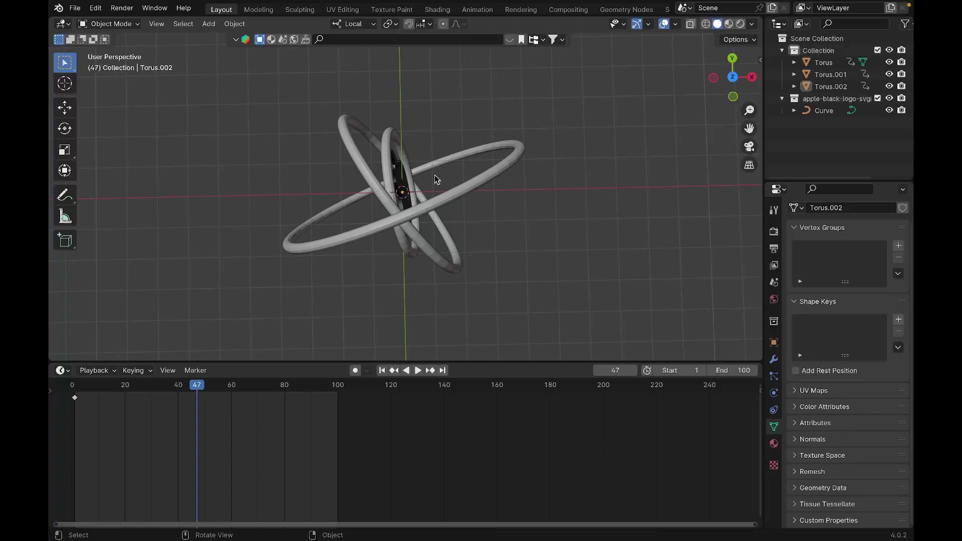
key("Right")
key("Right")
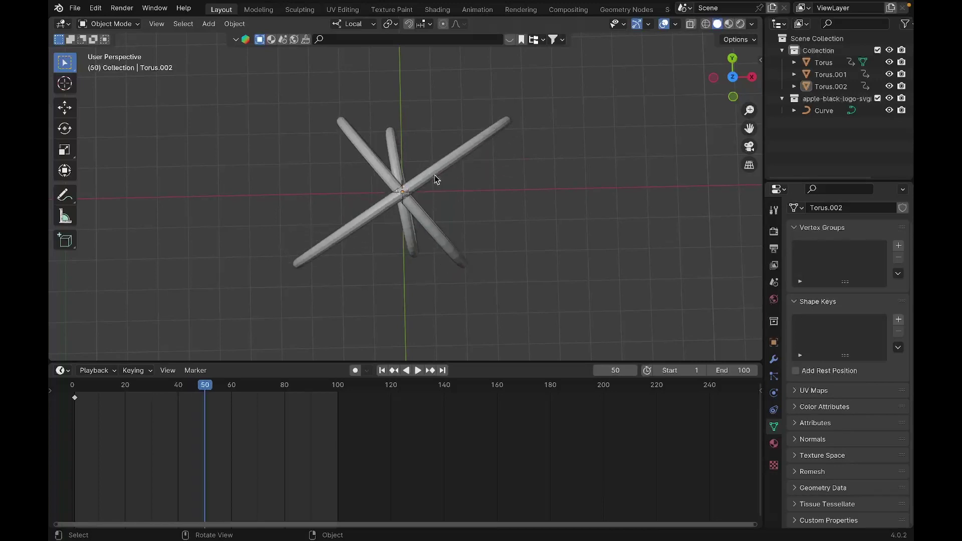
key("Left")
key("Left")
key("Right")
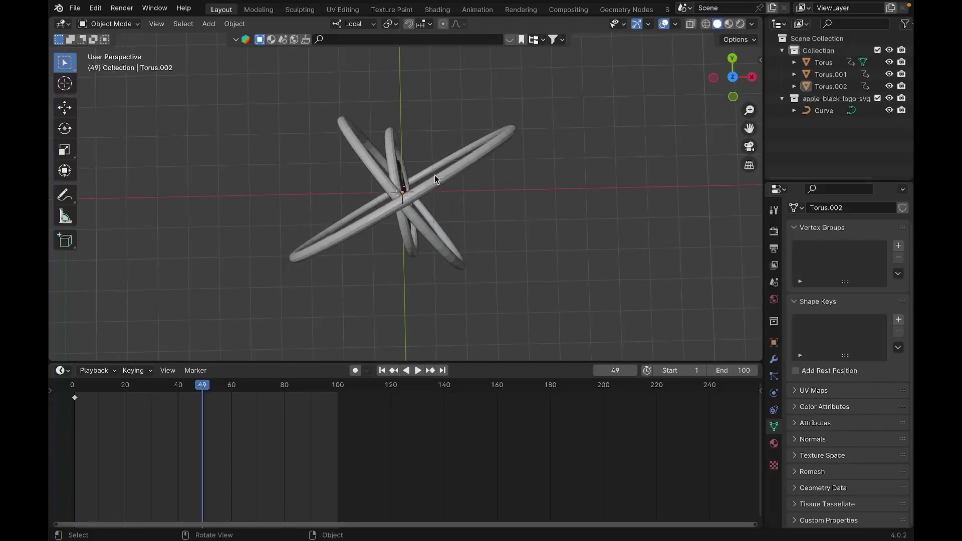
key("Right")
key("Left")
key("Right")
key("Right")
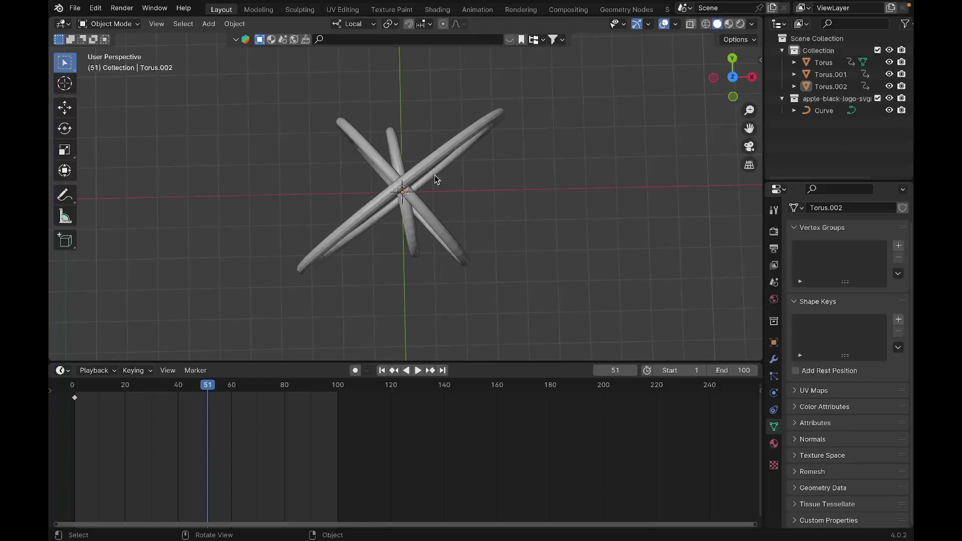
key("Left")
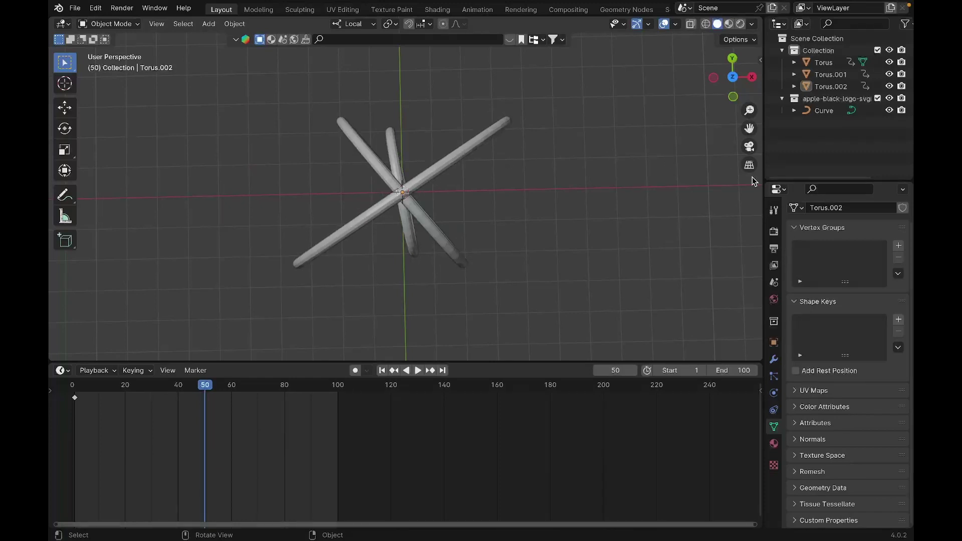
Disable the logo curve in renders and insert a keyframe on that render visibility at frame 50
left_click(902, 111)
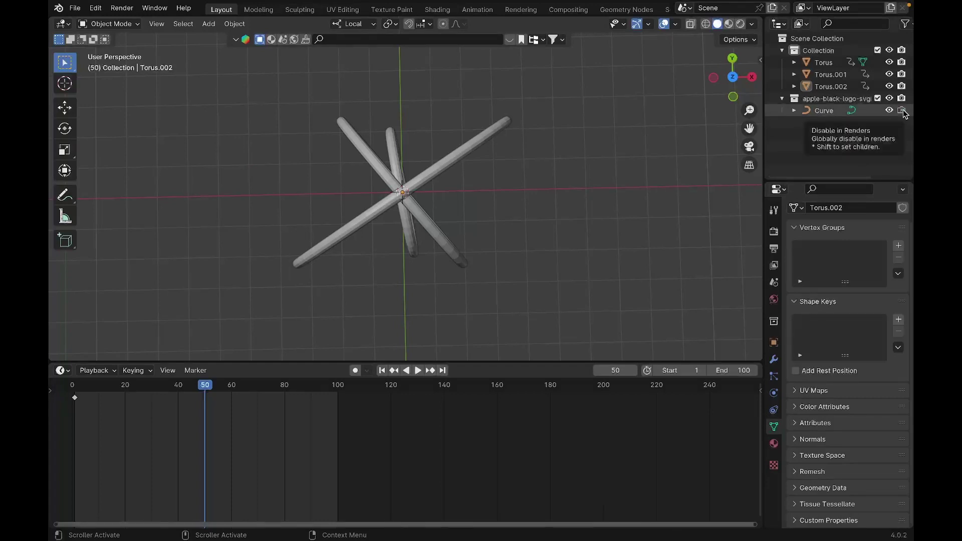
right_click(903, 110)
left_click(903, 110)
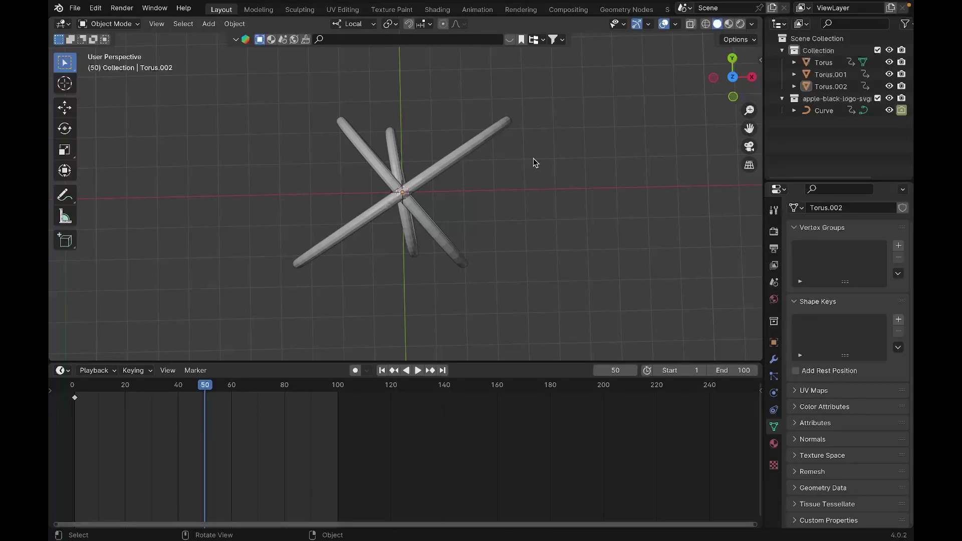
At frame 51, keyframe the logo curve as enabled in renders and play back the animation
key("Right")
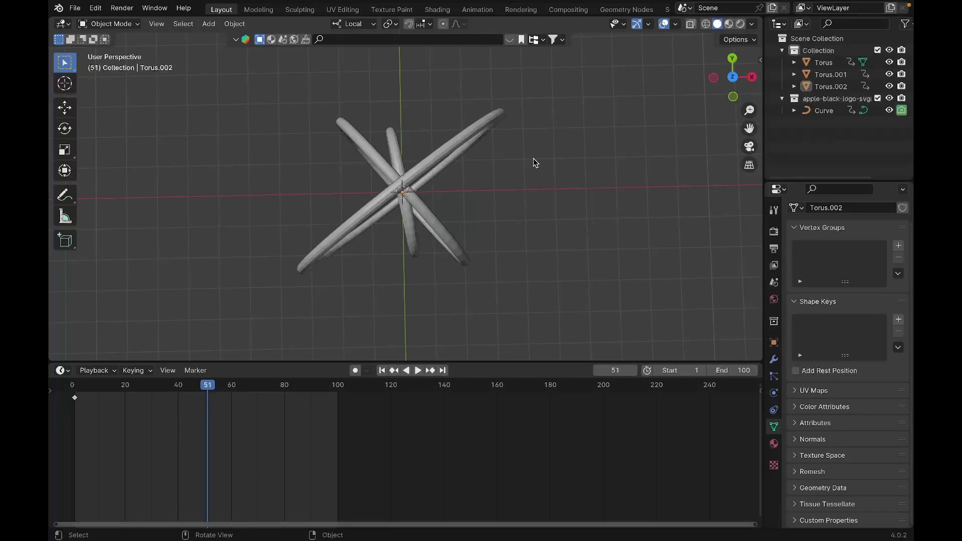
left_click(902, 111)
right_click(903, 114)
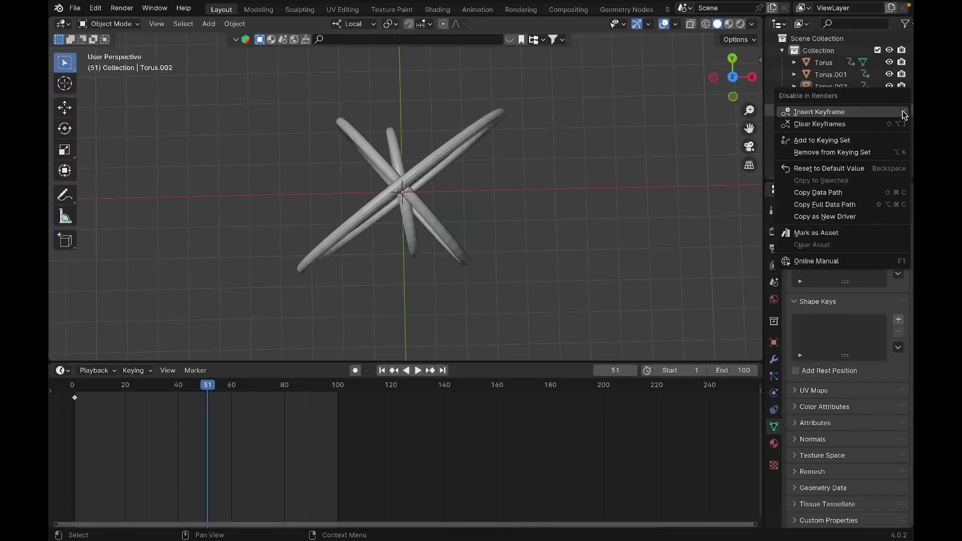
left_click(897, 113)
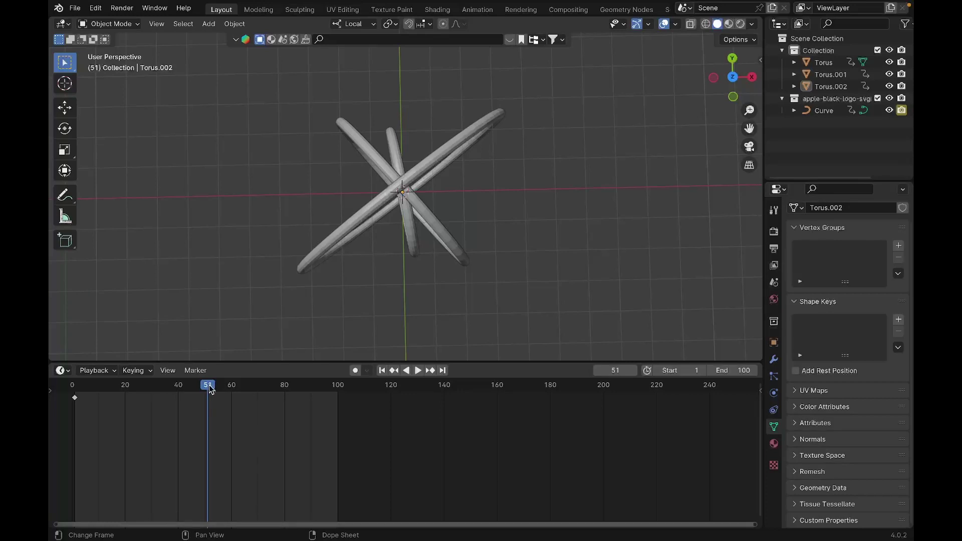
key("space")
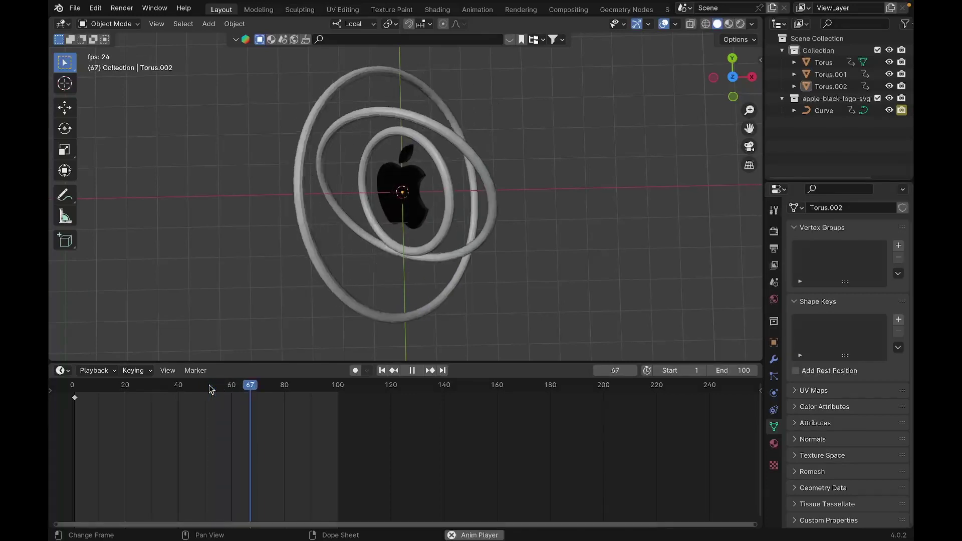
key("space")
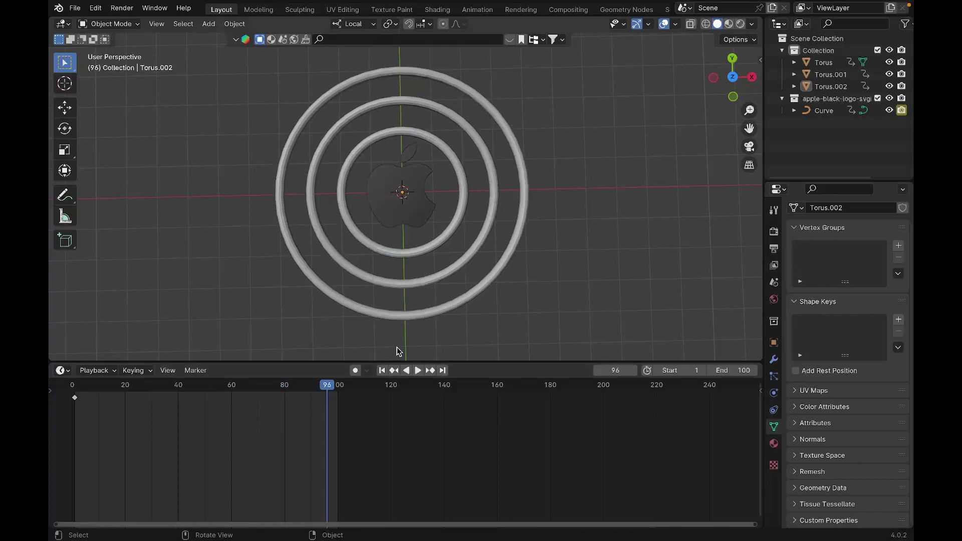
Add a camera and align it to the current view so it frames all three rings
key("shift+a")
mouse_move(394, 339)
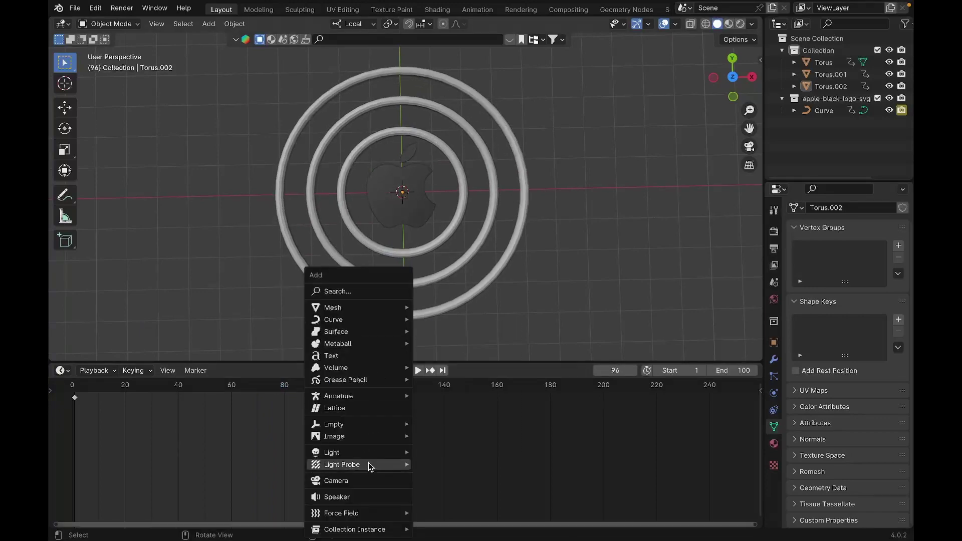
left_click(368, 480)
scroll(429, 150, "down", 2)
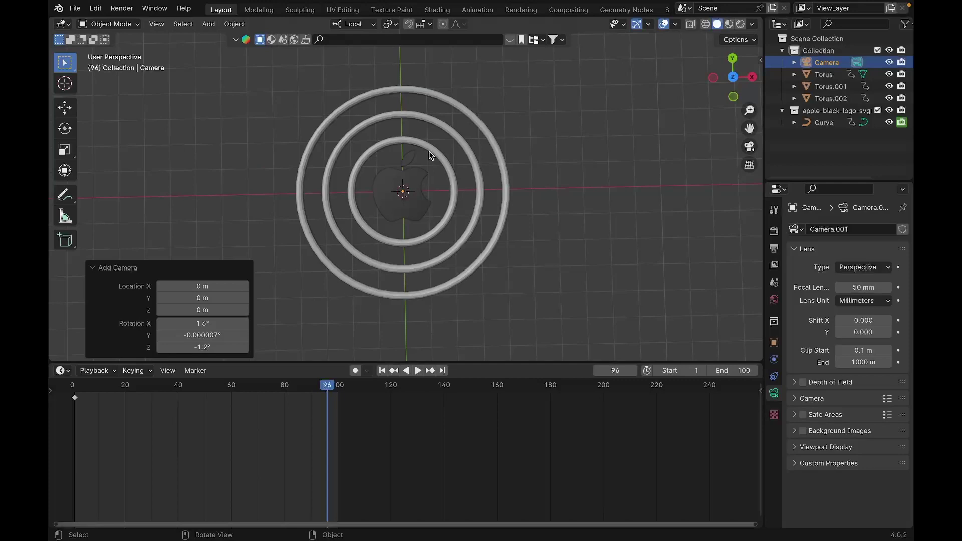
key("KP_0")
Play the animation through the camera view to check the framing of the rotating rings
key("space")
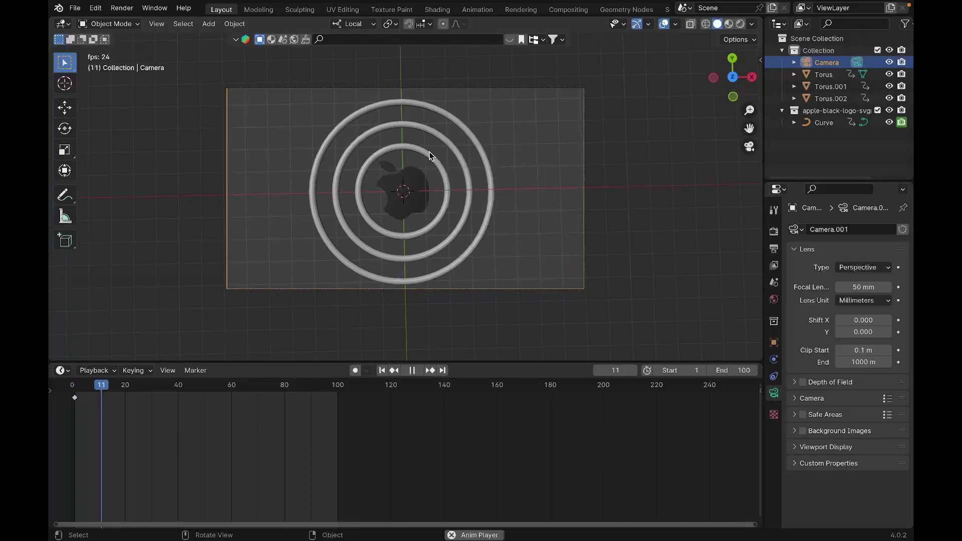
key("space")
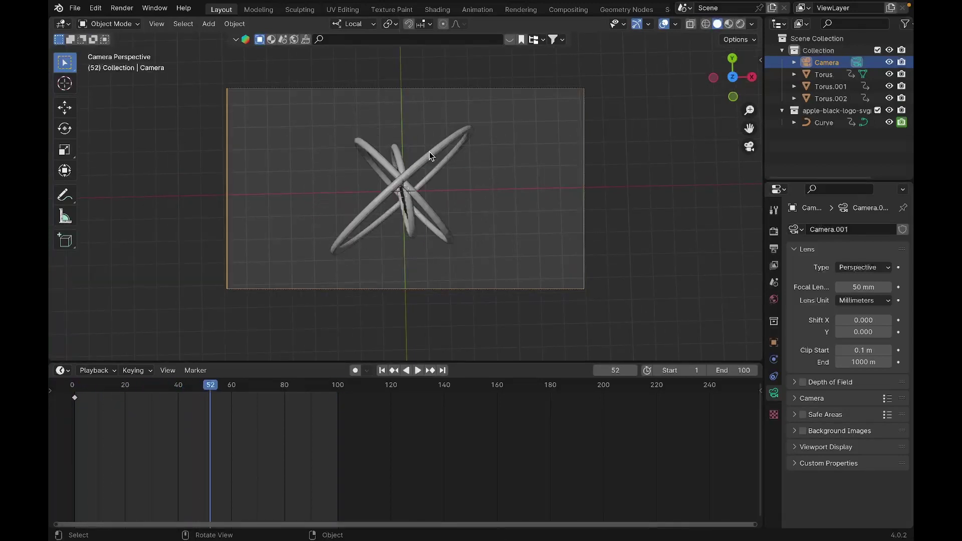
key("space")
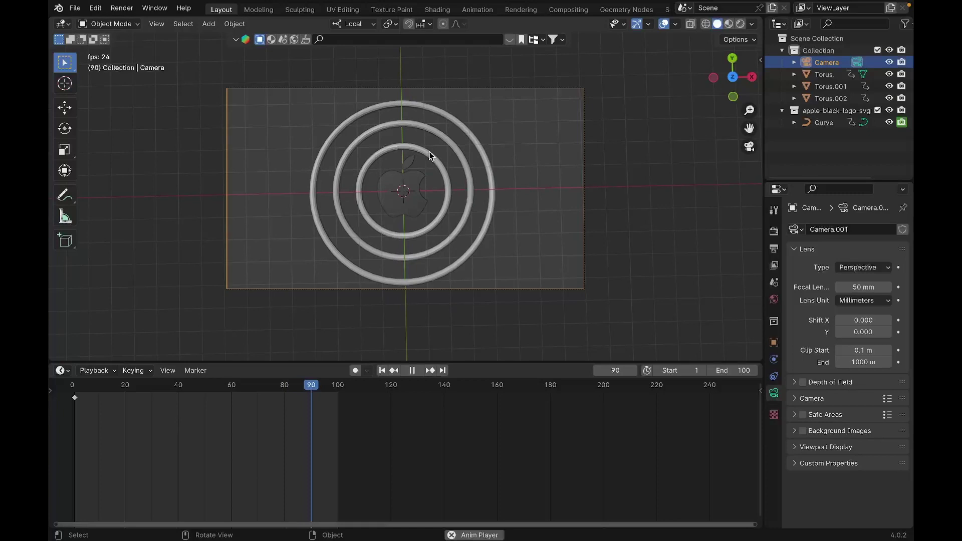
key("space")
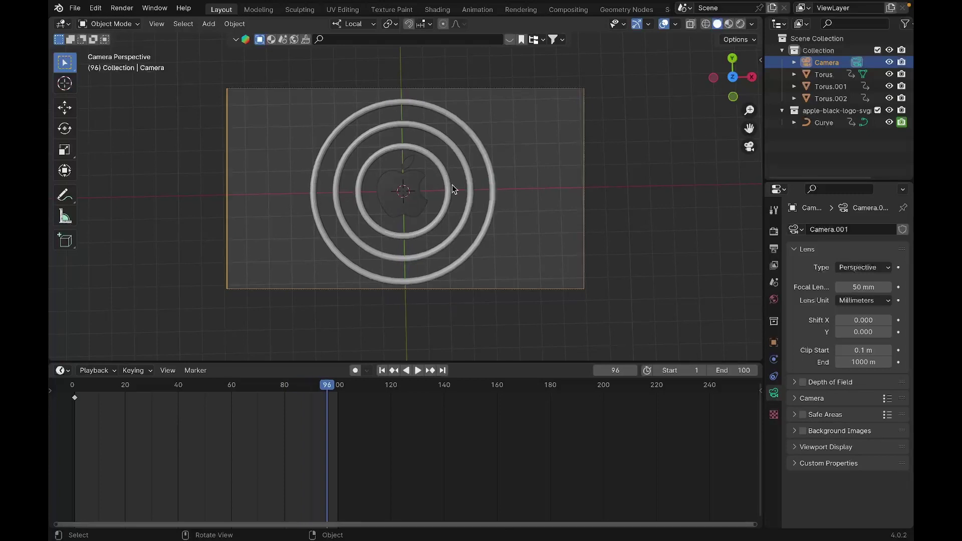
Remove the SVGMat material from the Apple logo and assign it a new material
left_click(420, 196)
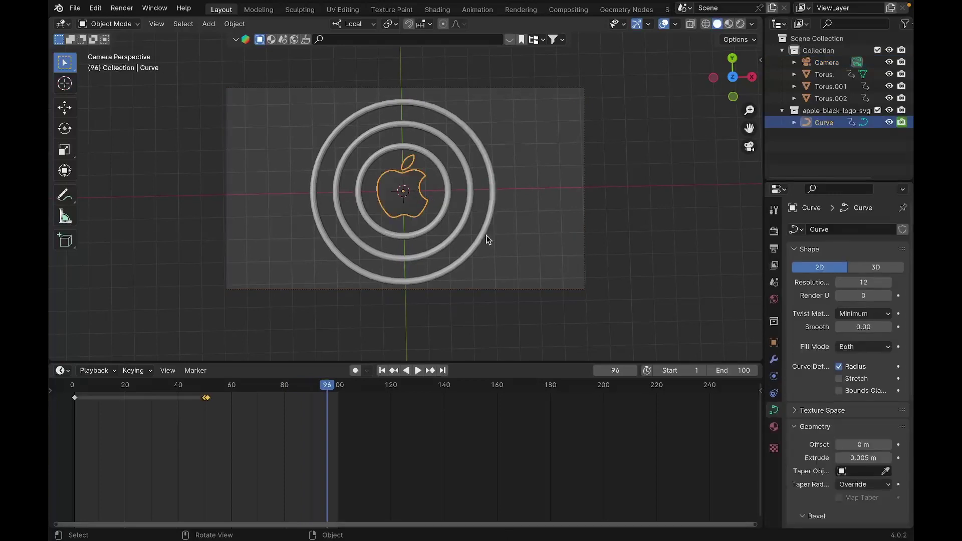
left_click(774, 430)
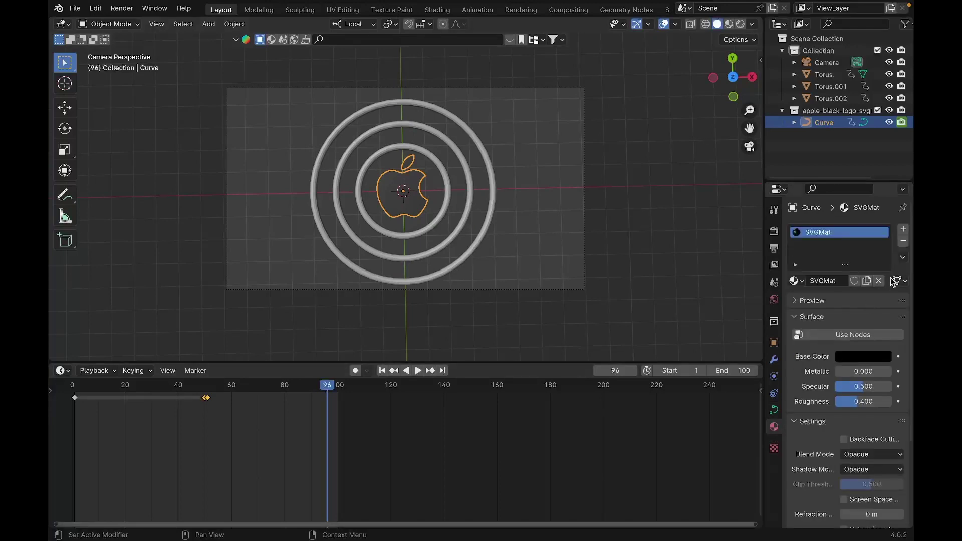
left_click(904, 242)
left_click(856, 276)
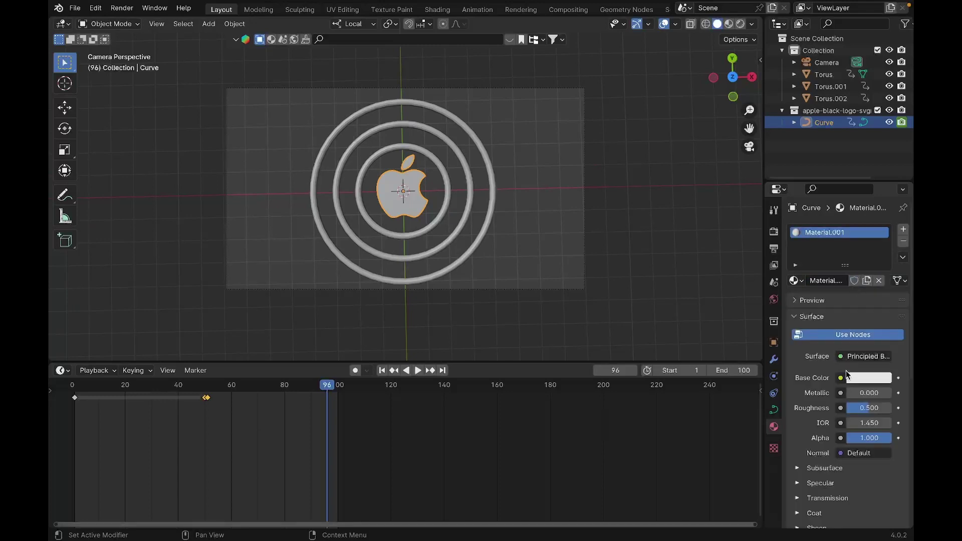
Set the Apple logo material's metallic value to 1 and its roughness to 0.3
left_click(869, 393)
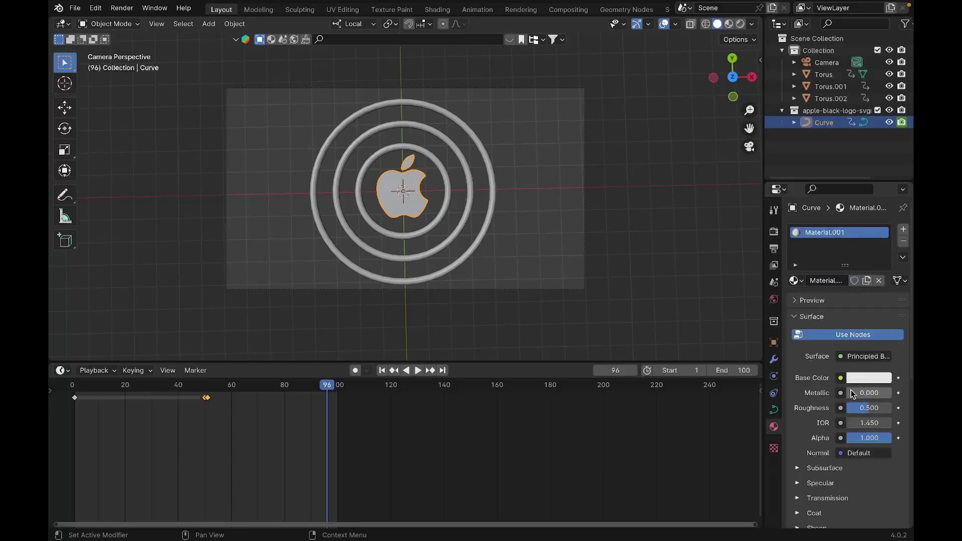
type("1")
key("Return")
left_click(874, 409)
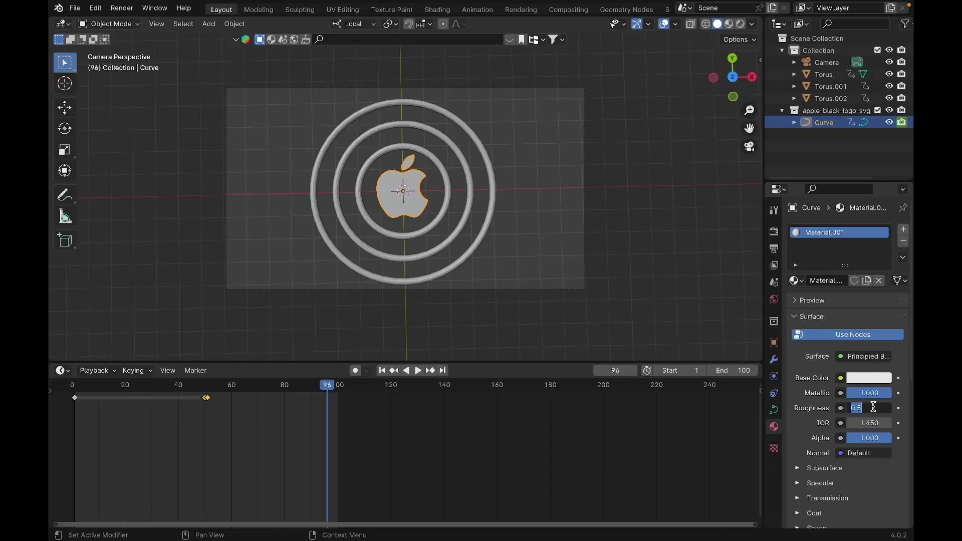
key("BackSpace")
key("Return")
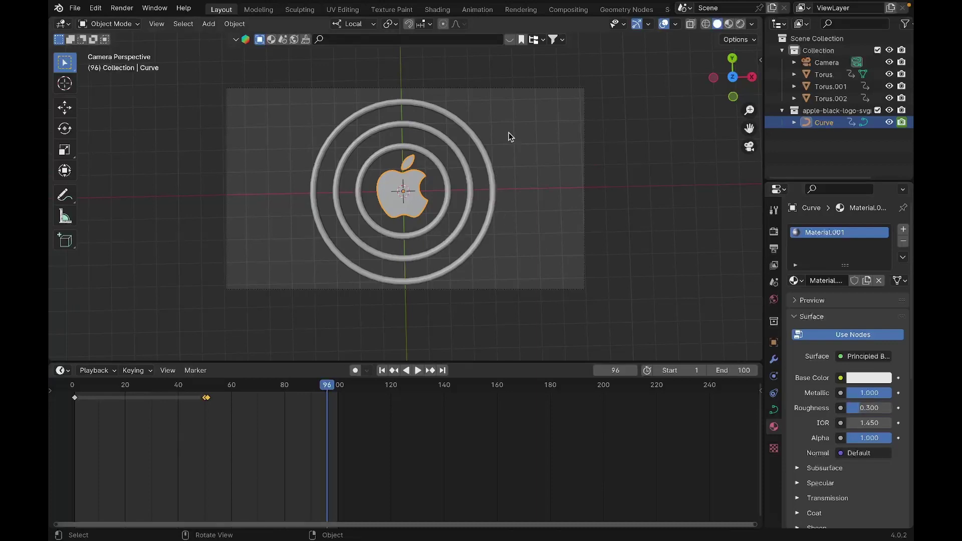
Link the Apple logo's material to all three torus rings
left_click_drag(510, 137, 443, 211)
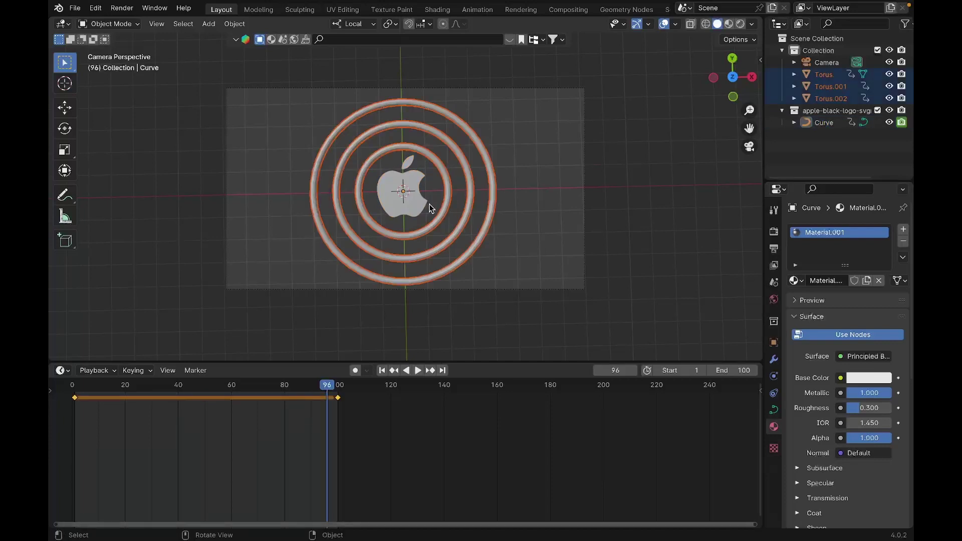
left_click(419, 201, "shift")
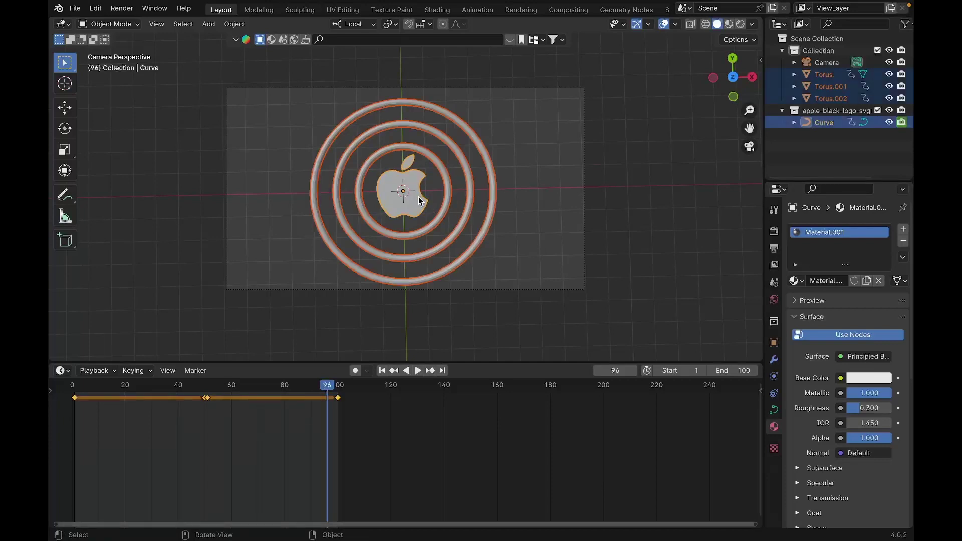
key("ctrl+l")
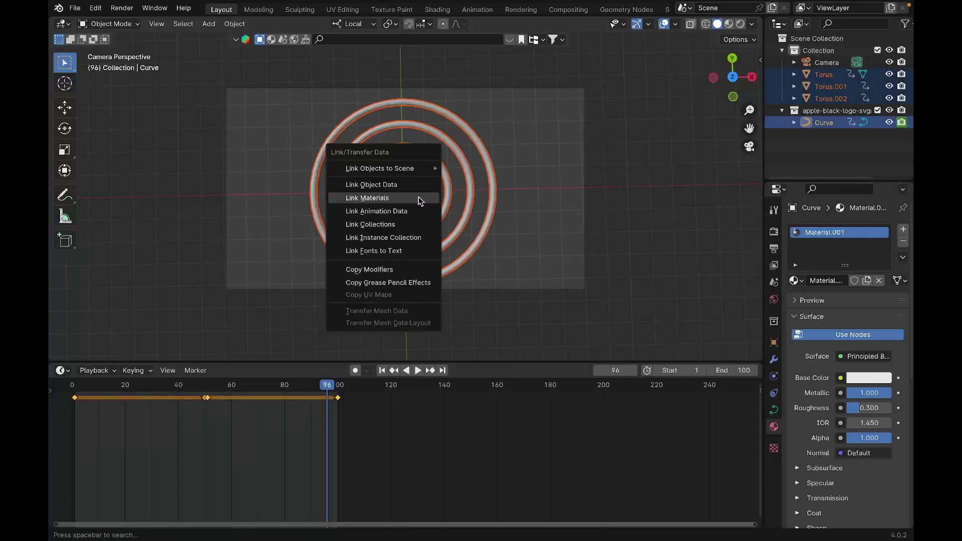
left_click(413, 200)
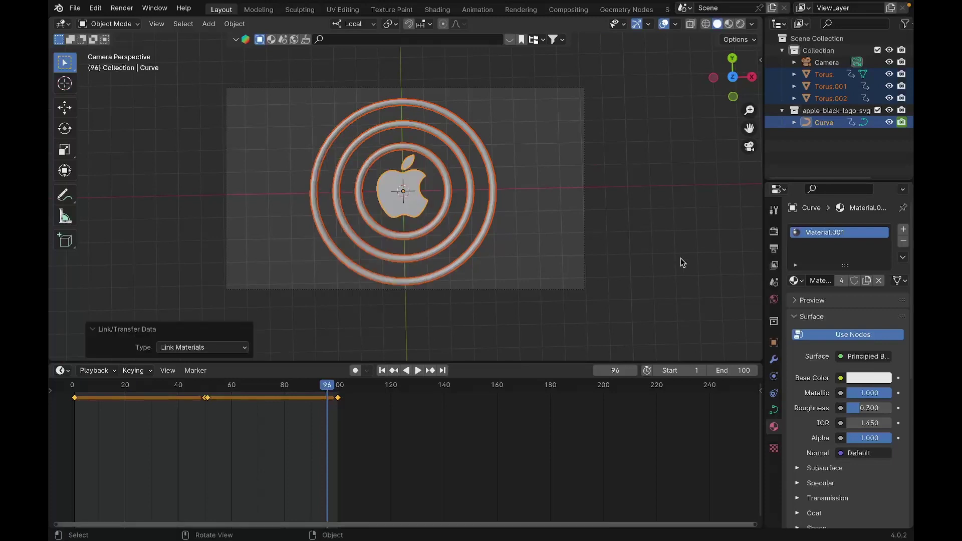
left_click(664, 258)
left_click_drag(314, 144, 509, 249)
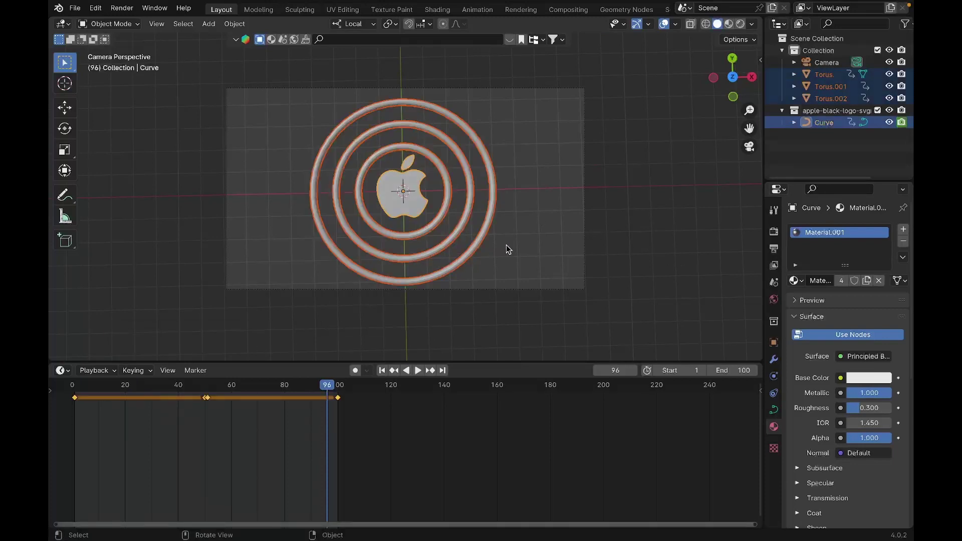
left_click(404, 183)
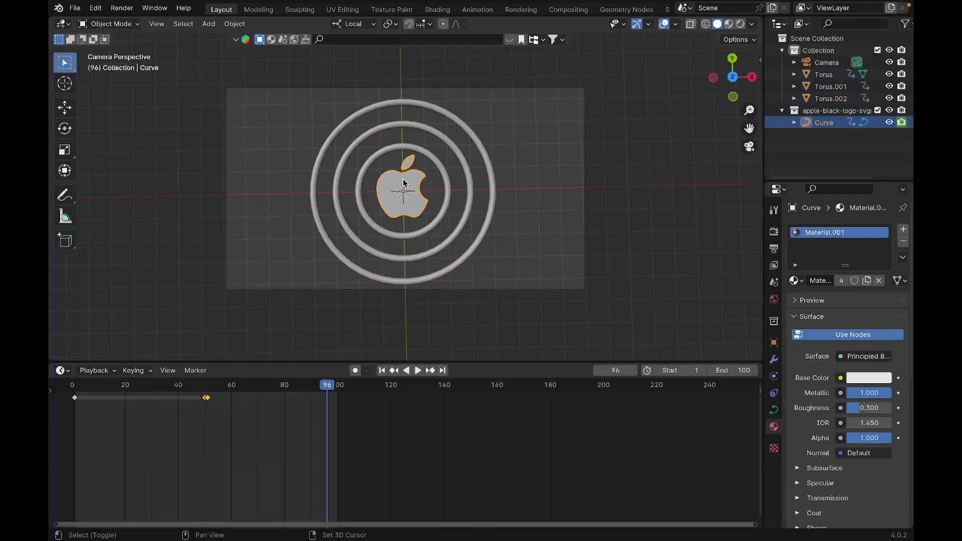
Set the render engine to Cycles with GPU Compute as the device, and set the world background strength to 0
left_click(774, 231)
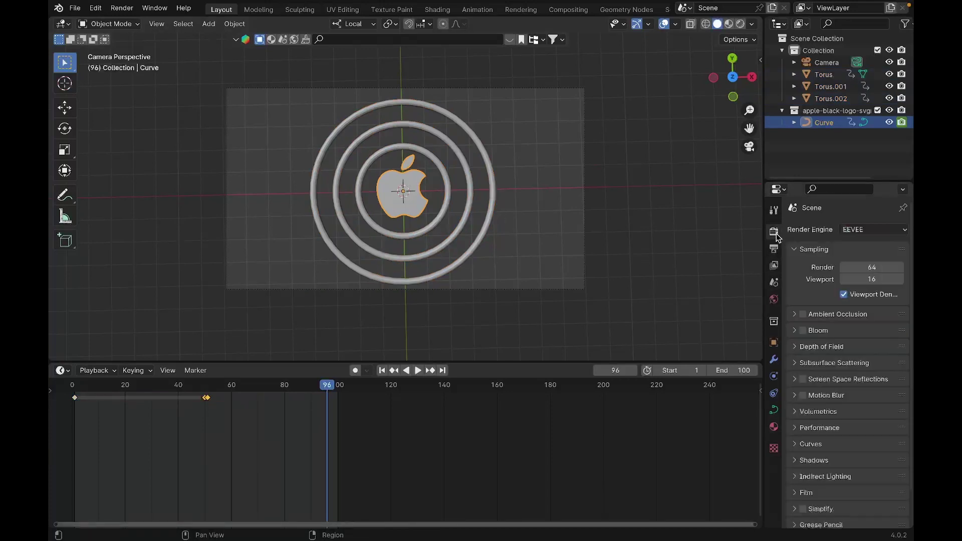
left_click(855, 229)
left_click(856, 229)
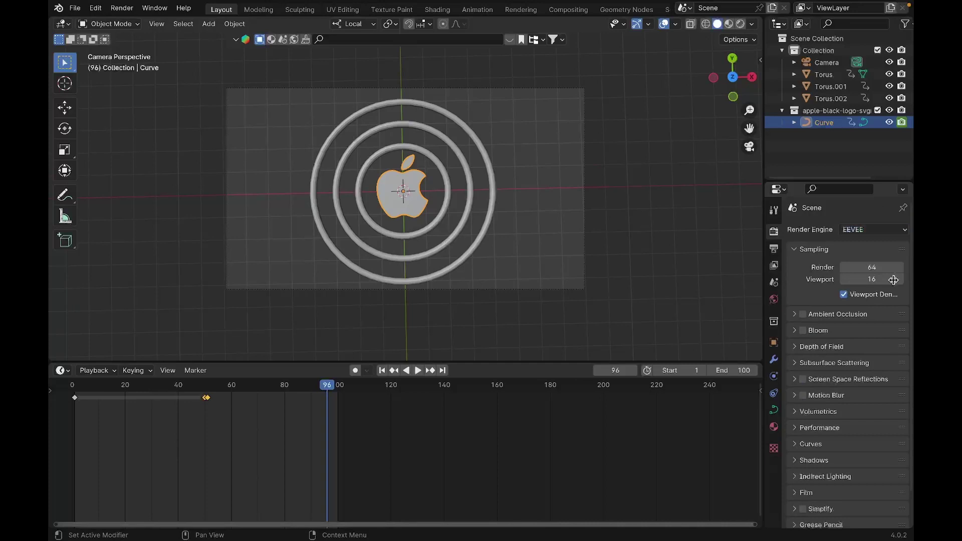
left_click(874, 231)
left_click(872, 269)
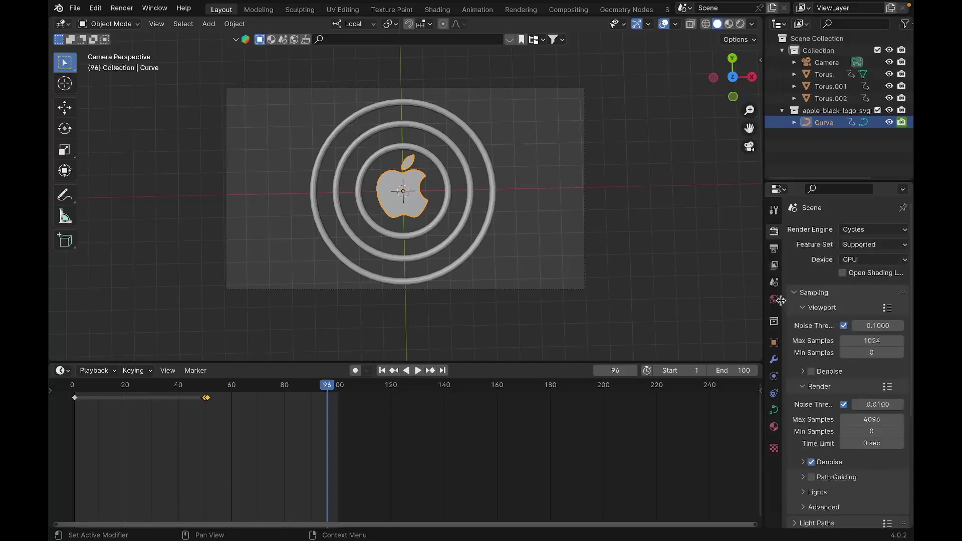
left_click(875, 260)
left_click(863, 285)
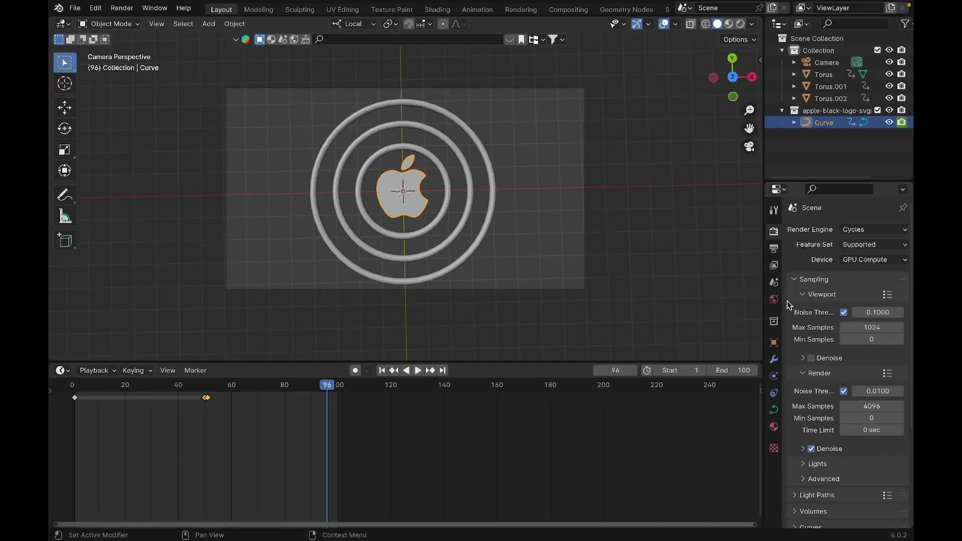
left_click(774, 299)
left_click_drag(858, 320, 822, 320)
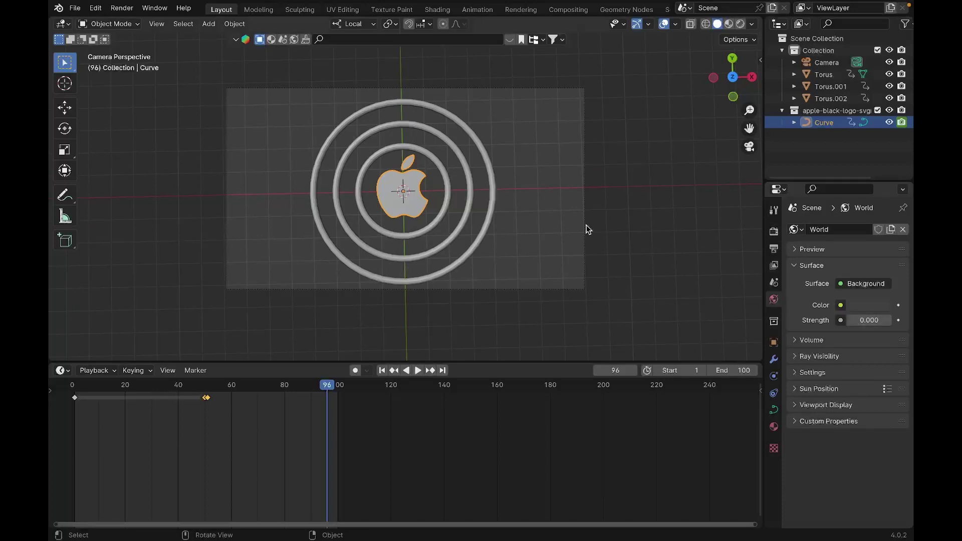
Add a spot light at the centre of the rings and raise it about 9.6 m along its local Z axis
key("shift+a")
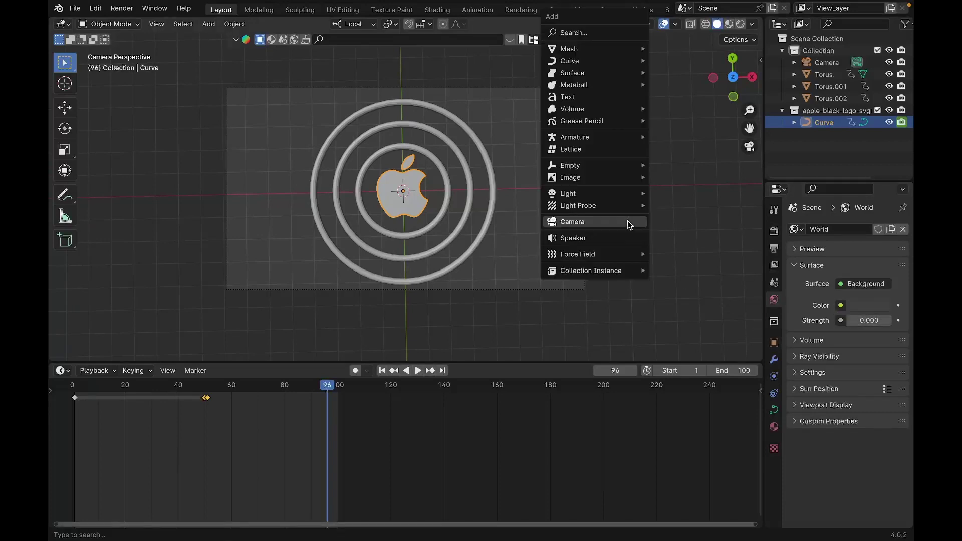
mouse_move(632, 194)
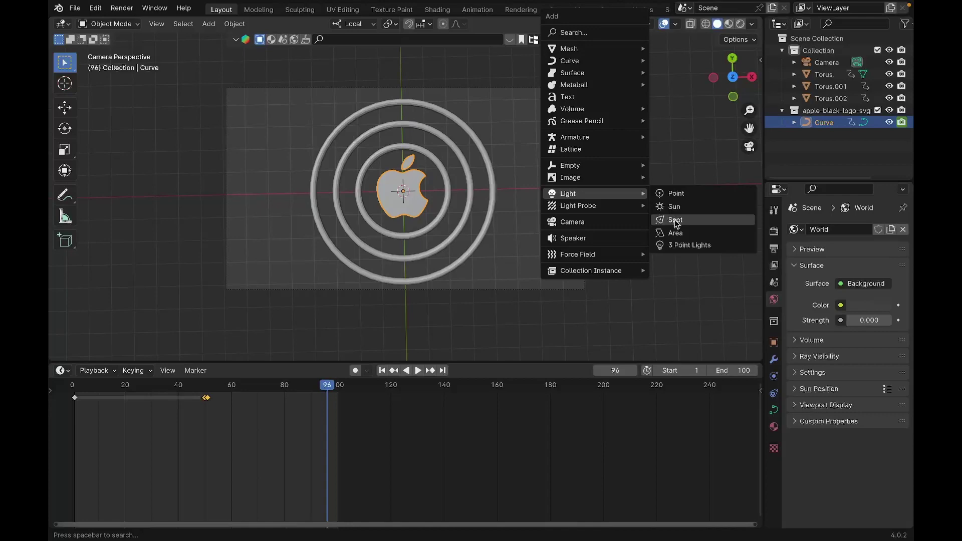
left_click(675, 221)
middle_click_drag(674, 223, 674, 222)
key("g")
key("z")
key("z")
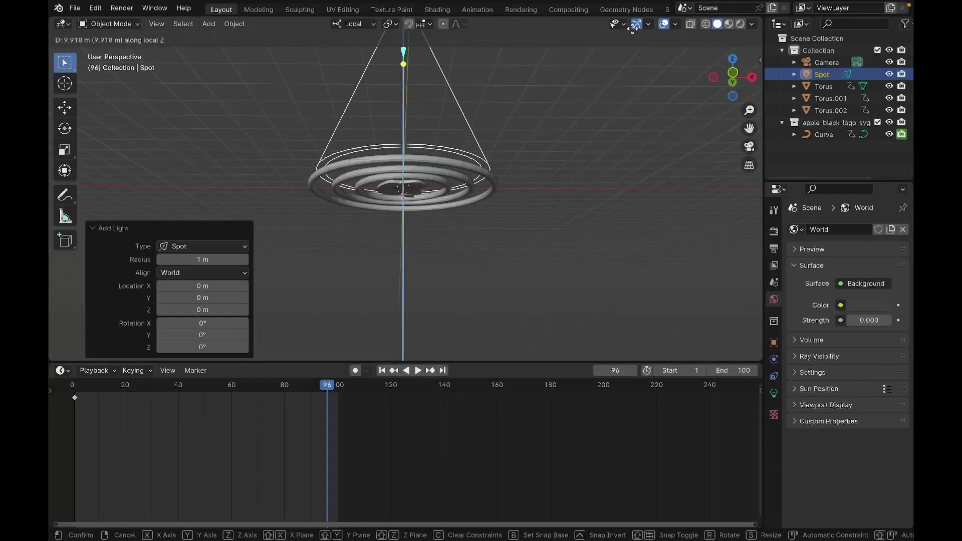
left_click(633, 34)
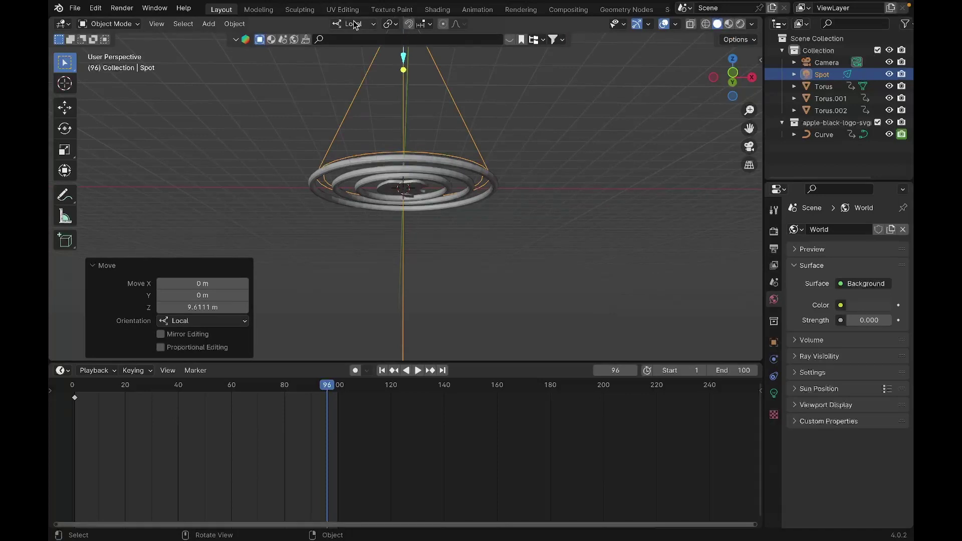
Using Global orientation, move the spot light about -12 m along X and aim it at the logo
middle_click_drag(383, 82, 373, 48)
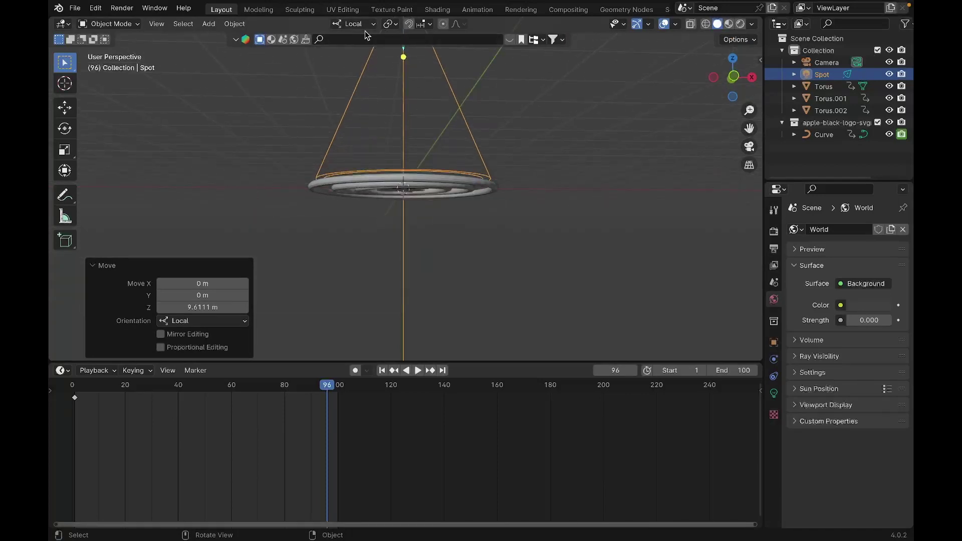
left_click(365, 25)
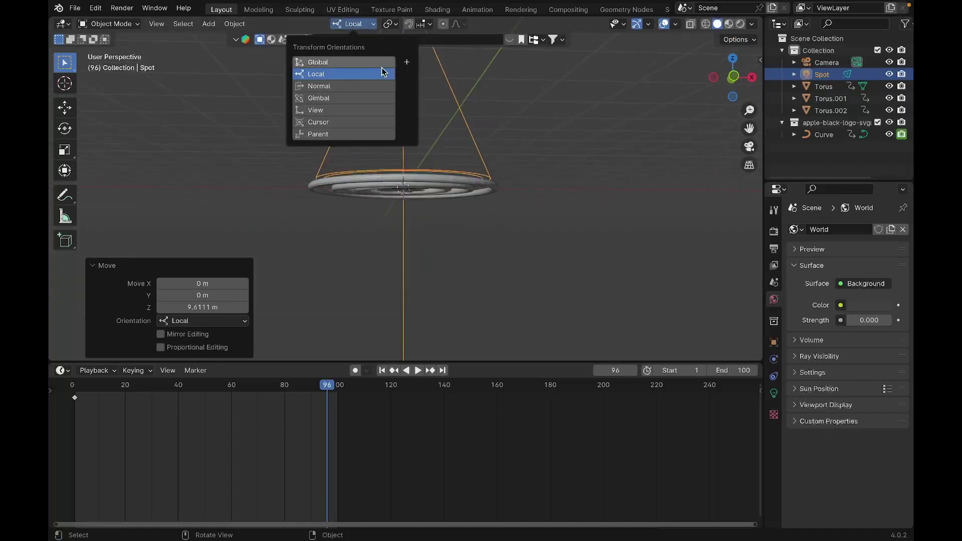
left_click(342, 62)
middle_click_drag(391, 206, 393, 208)
key("g")
key("x")
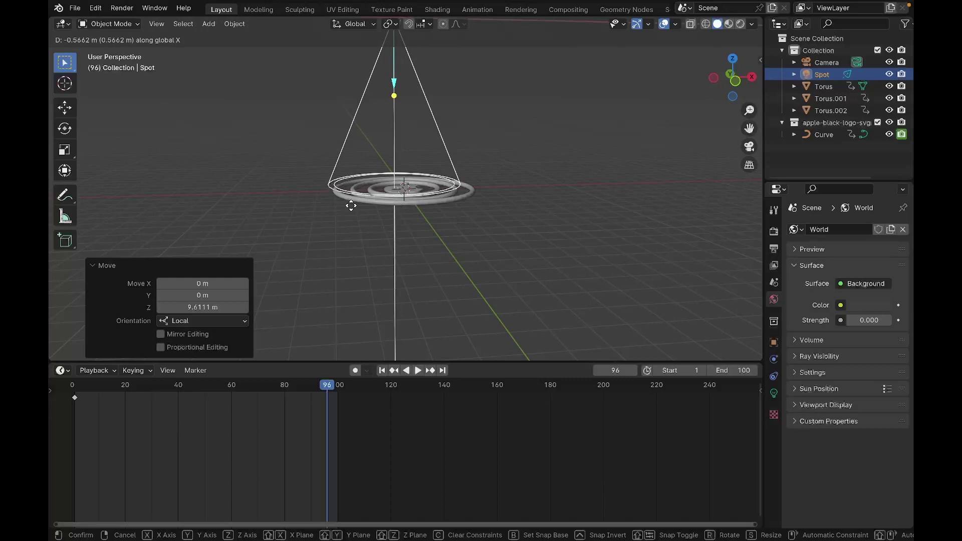
left_click(163, 219)
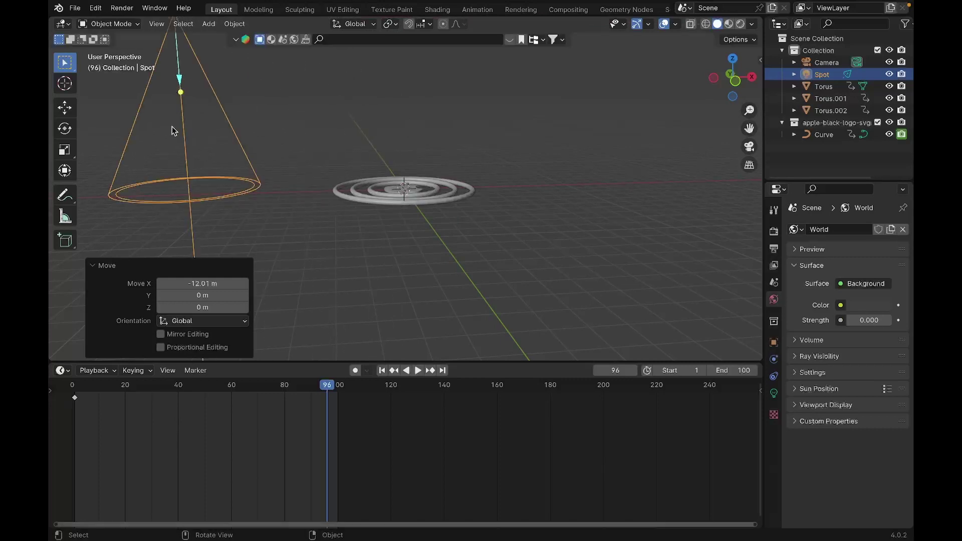
left_click_drag(182, 94, 386, 192)
scroll(385, 193, "down", 2)
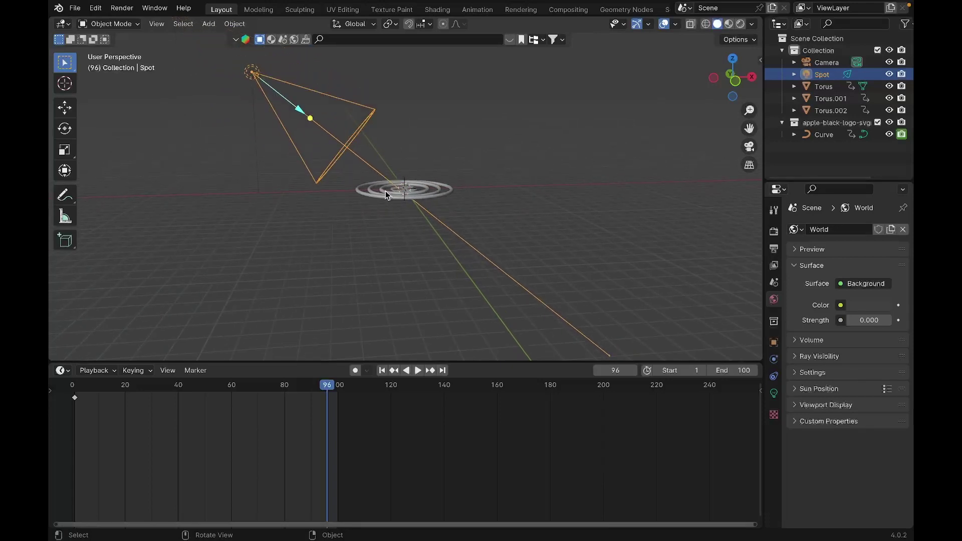
With the 3D cursor as pivot, duplicate the spot light and rotate the copy about -221° around global Z to the opposite side
left_click(390, 24)
left_click(390, 25)
left_click(416, 67)
scroll(363, 273, "down", 5)
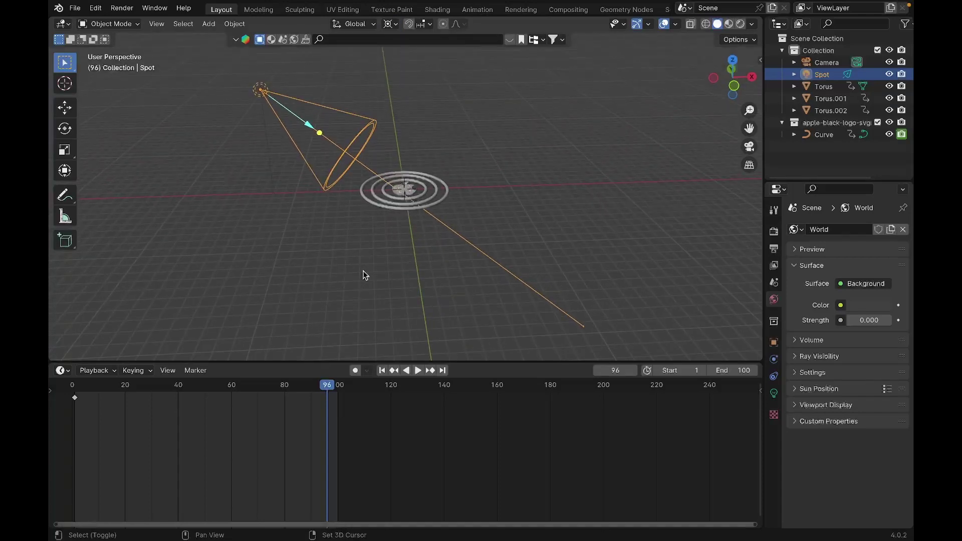
key("shift+d")
key("r")
key("z")
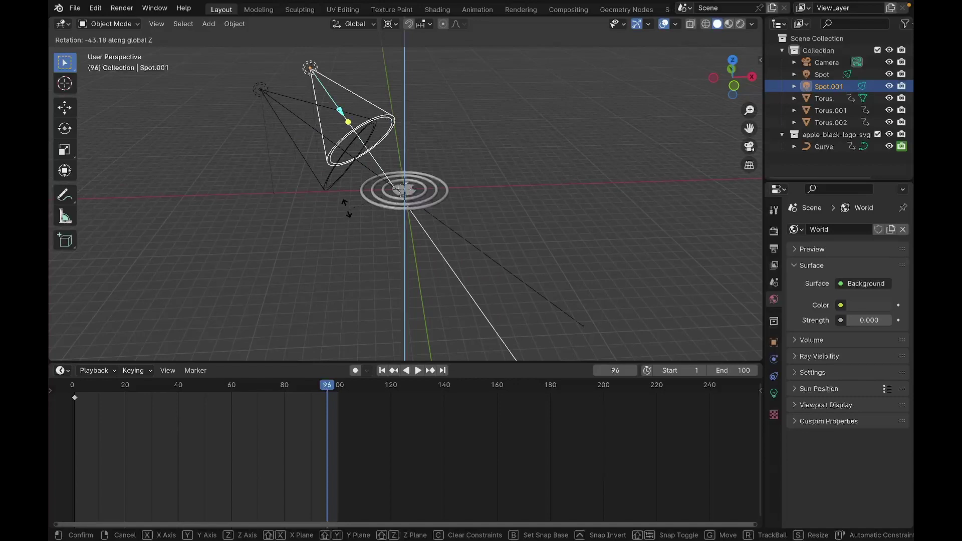
left_click(470, 161)
scroll(470, 161, "down", 5)
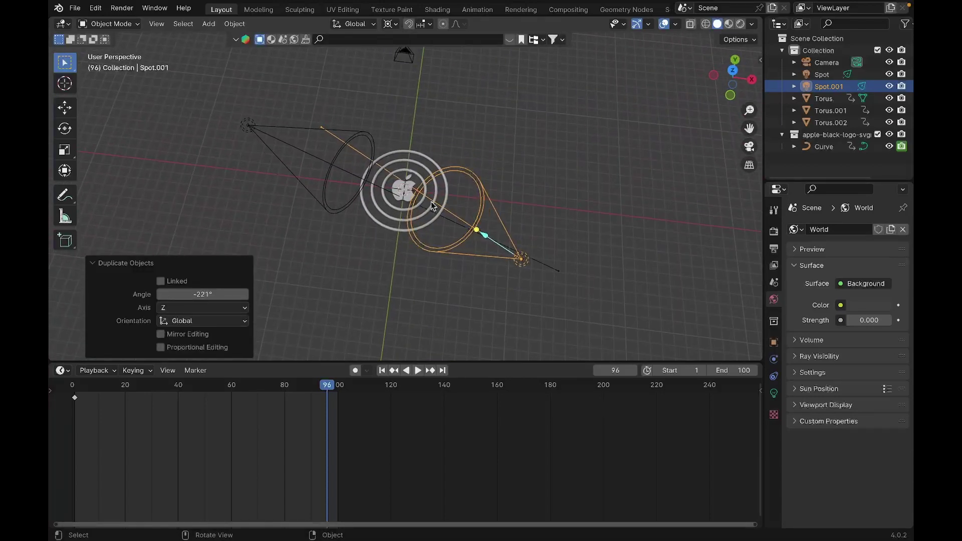
Set the original spot light's power to 10000 W
left_click(283, 151)
left_click(256, 124)
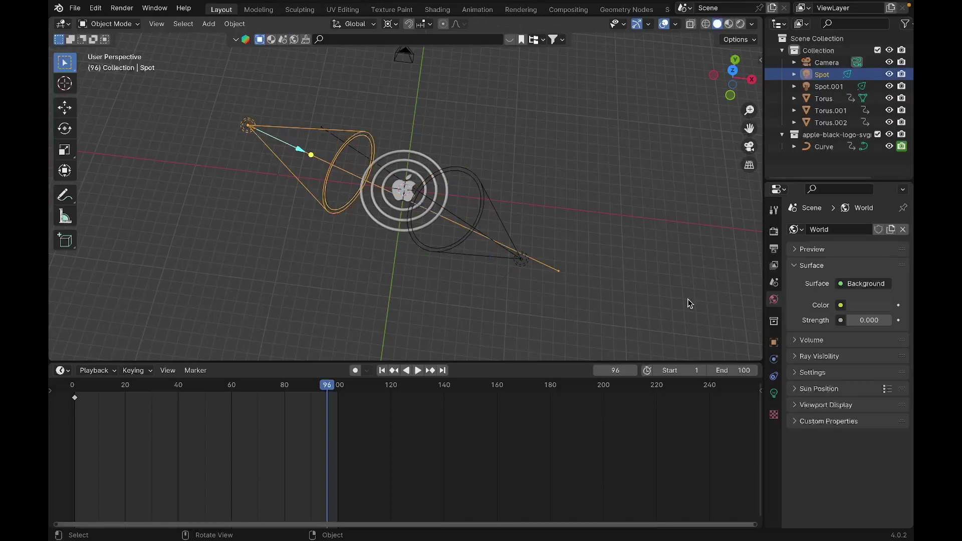
left_click(775, 392)
left_click(855, 312)
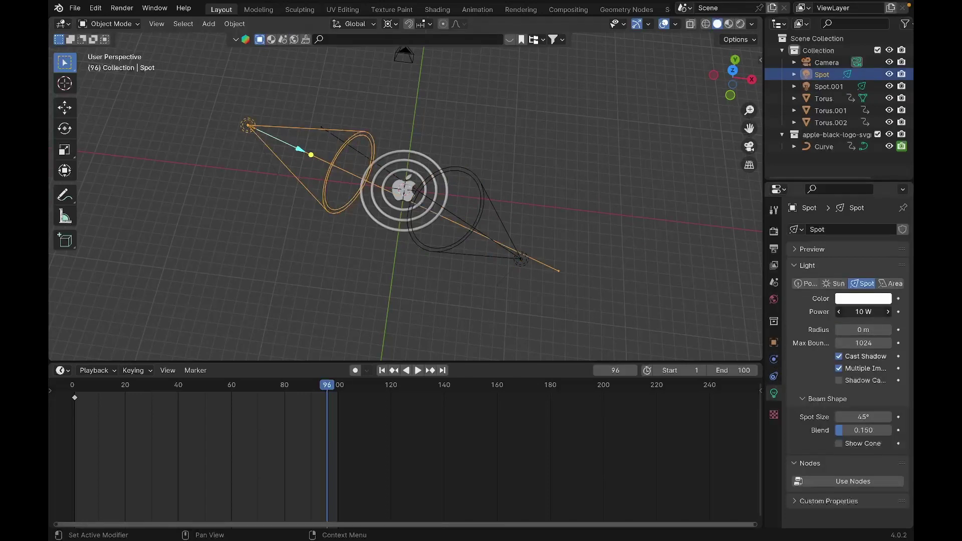
key("BackSpace")
key("Return")
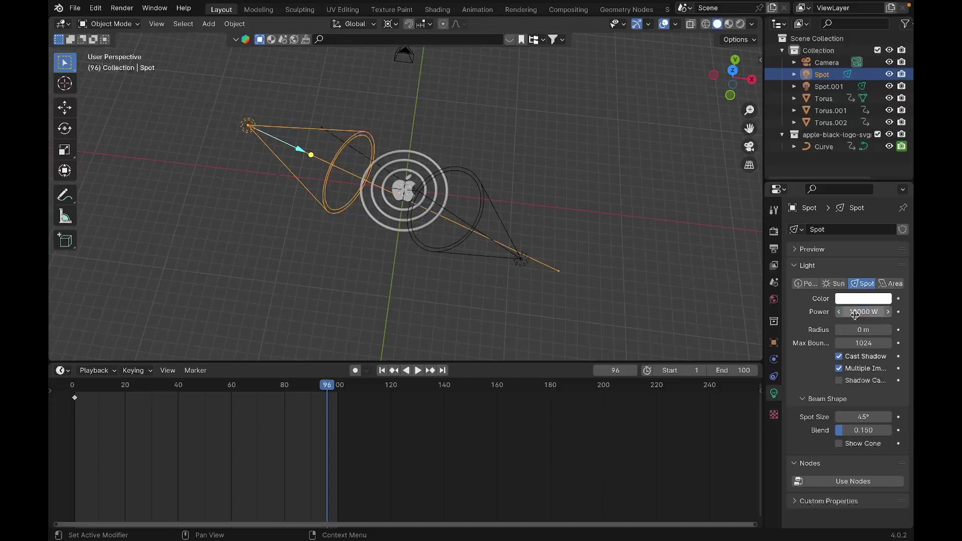
Set the duplicated spot light's power to 10000 W and its colour to light cyan with hue 0.514 and saturation 0.571
left_click(524, 263)
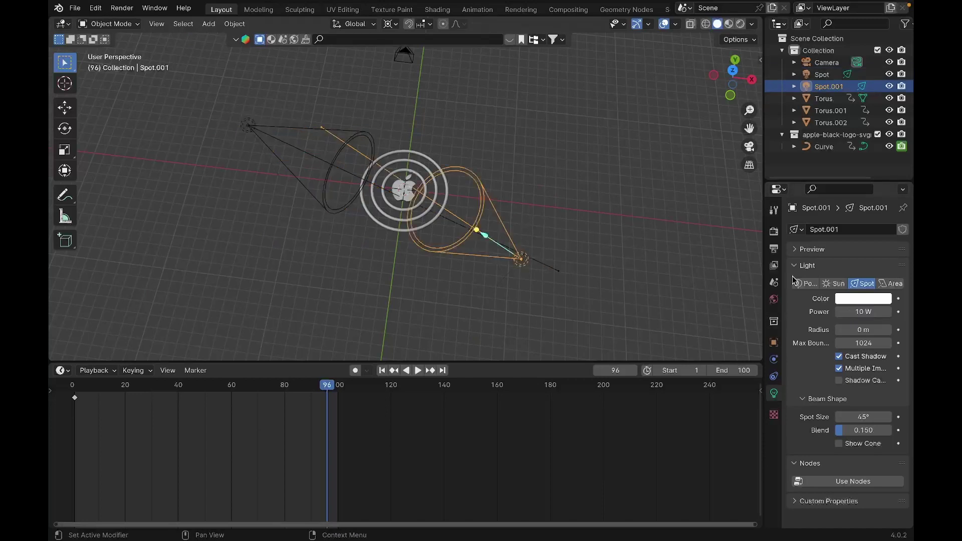
left_click(850, 312)
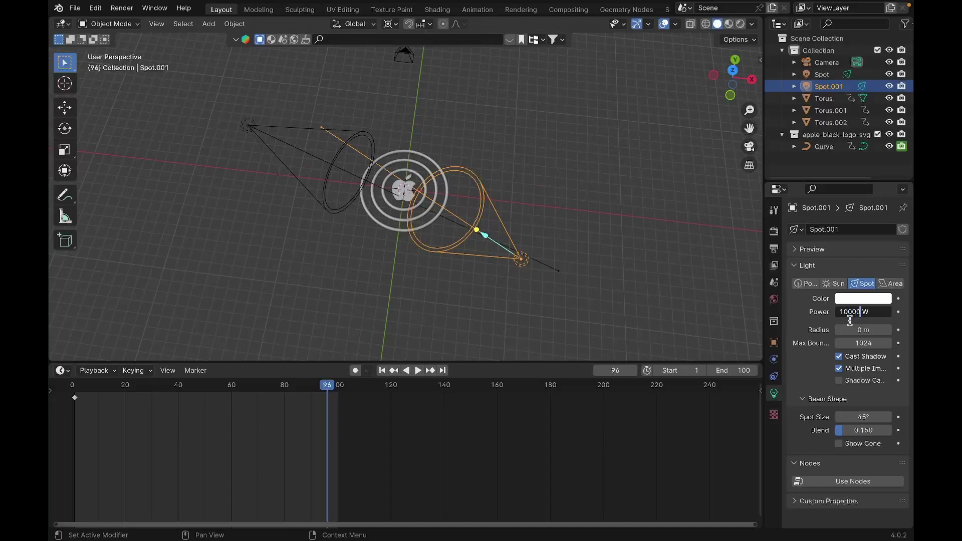
key("Return")
left_click(853, 299)
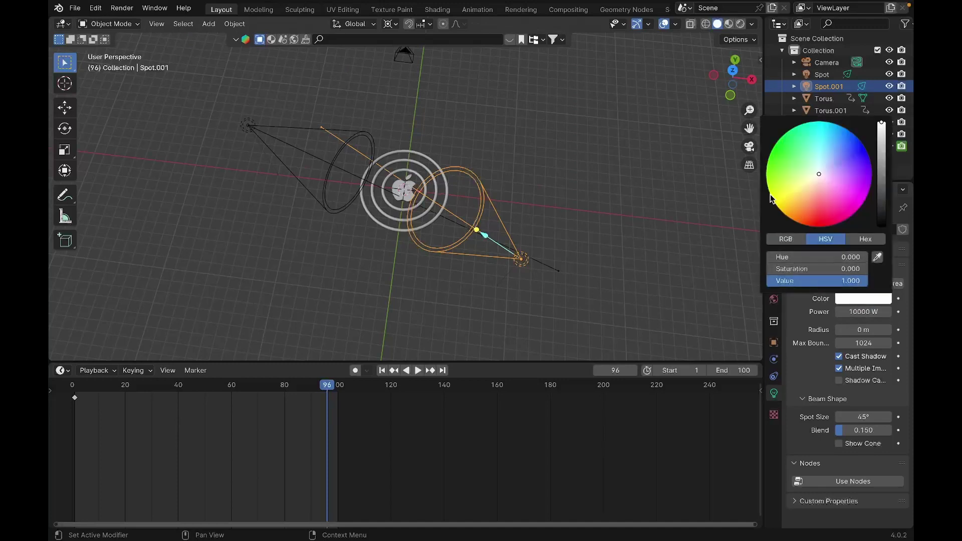
left_click(852, 303)
left_click(819, 160)
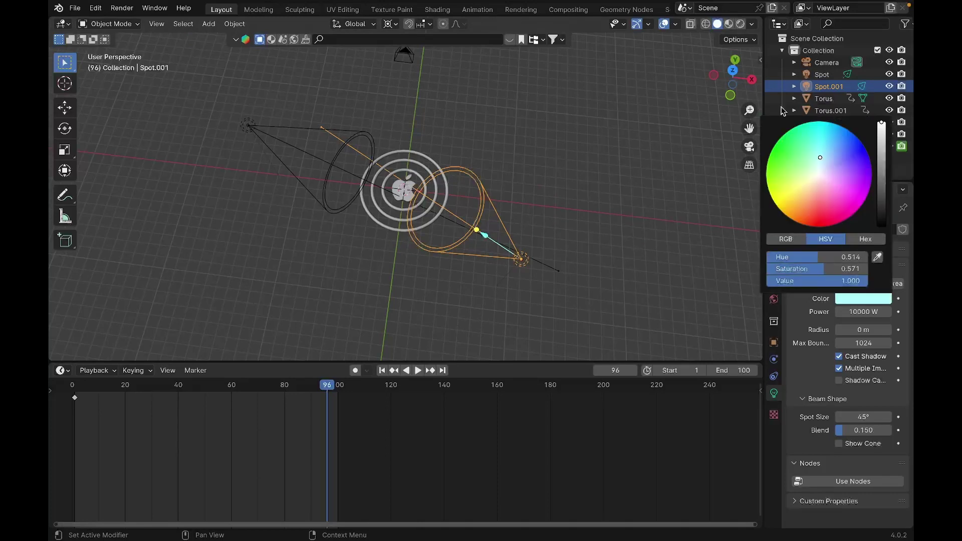
Preview the lit animation through the camera in rendered shading with the viewport overlays hidden
left_click(740, 23)
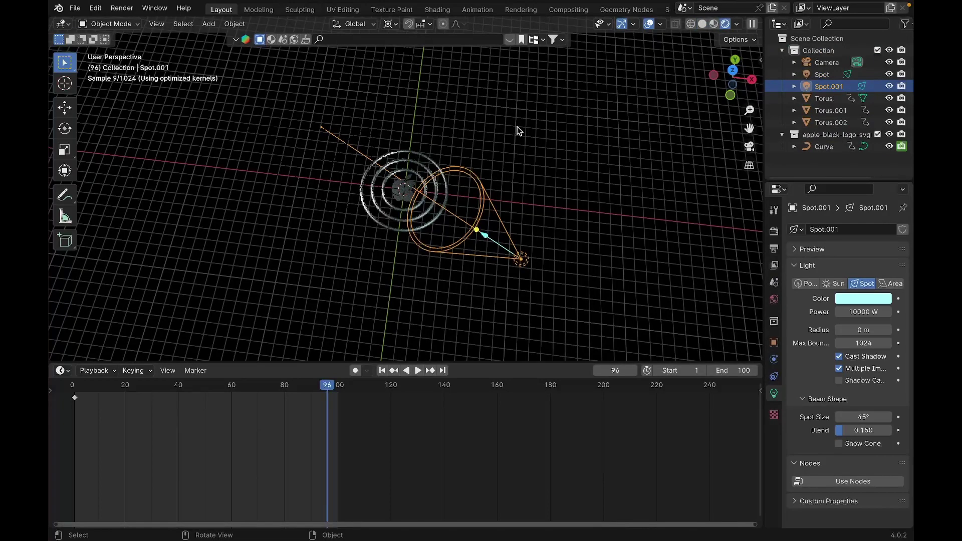
key("KP_0")
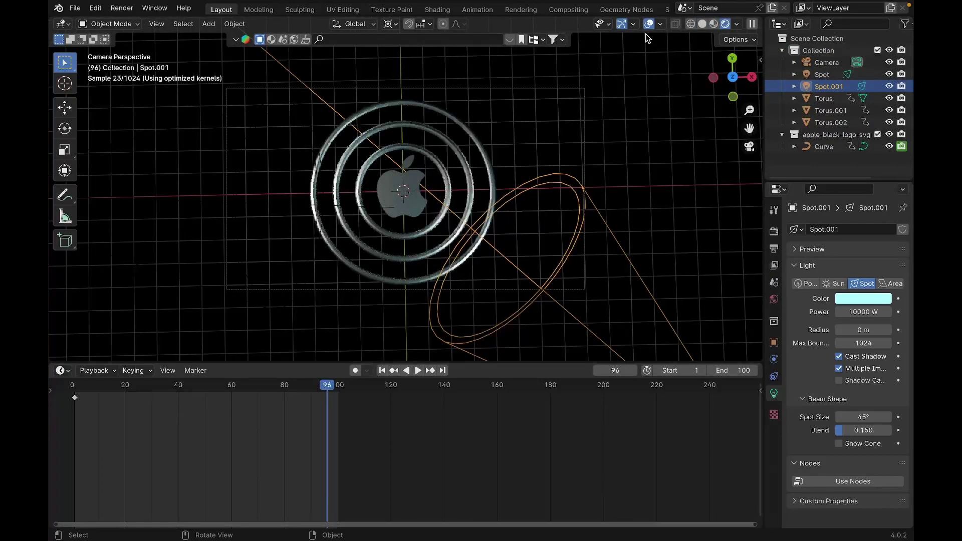
left_click(648, 24)
key("space")
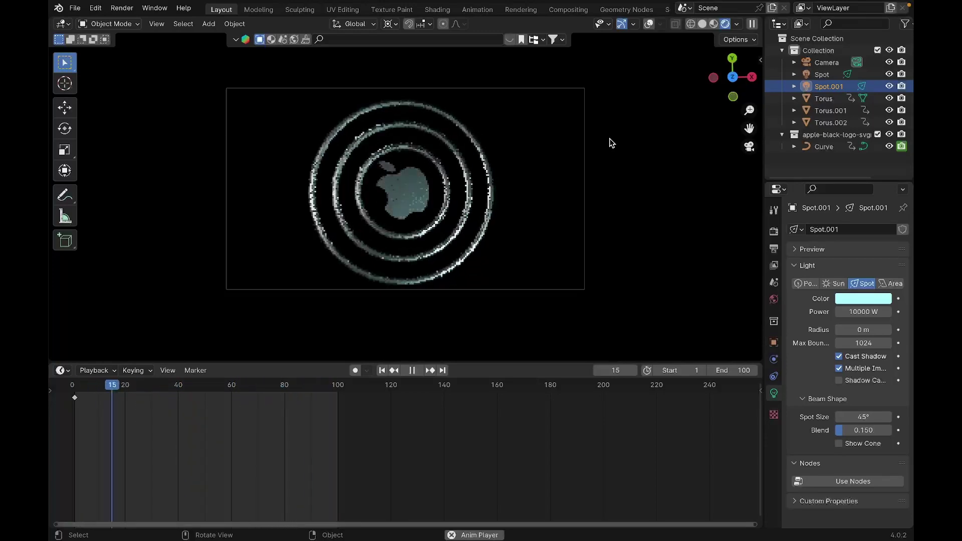
key("space")
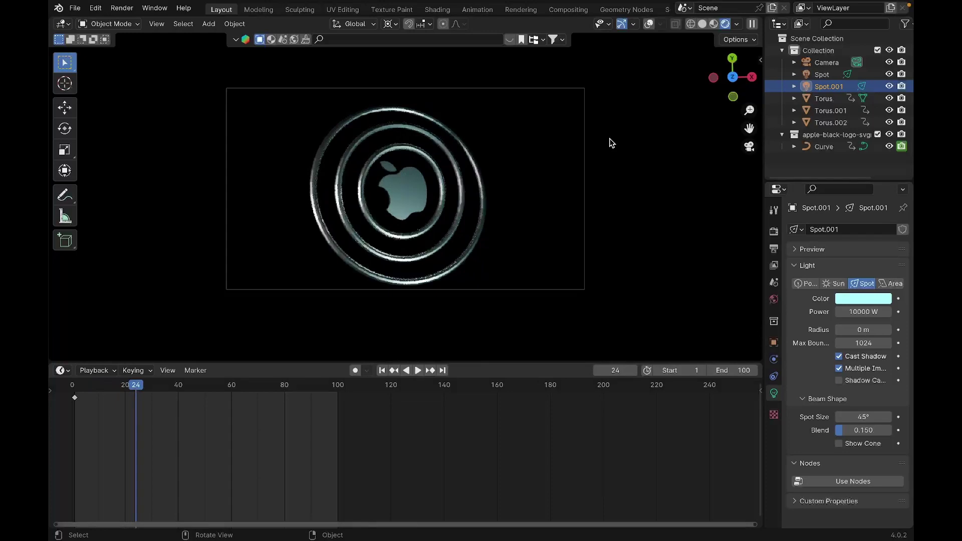